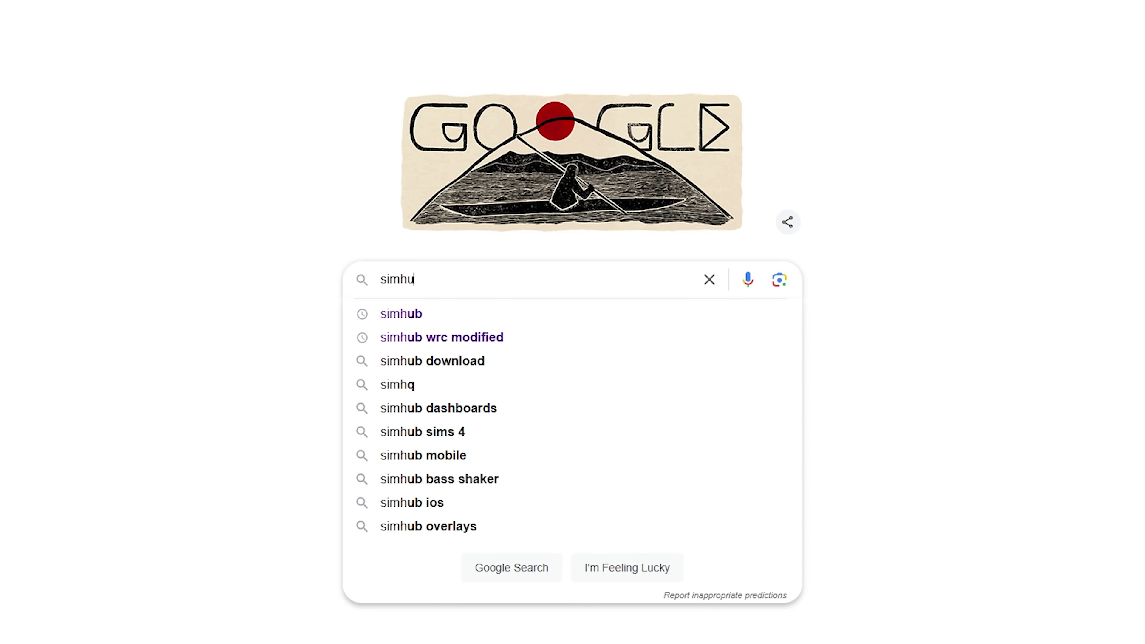
Search the web for SimHub, look over its official site and download the program from there
{"action": "key", "text": "Return"}
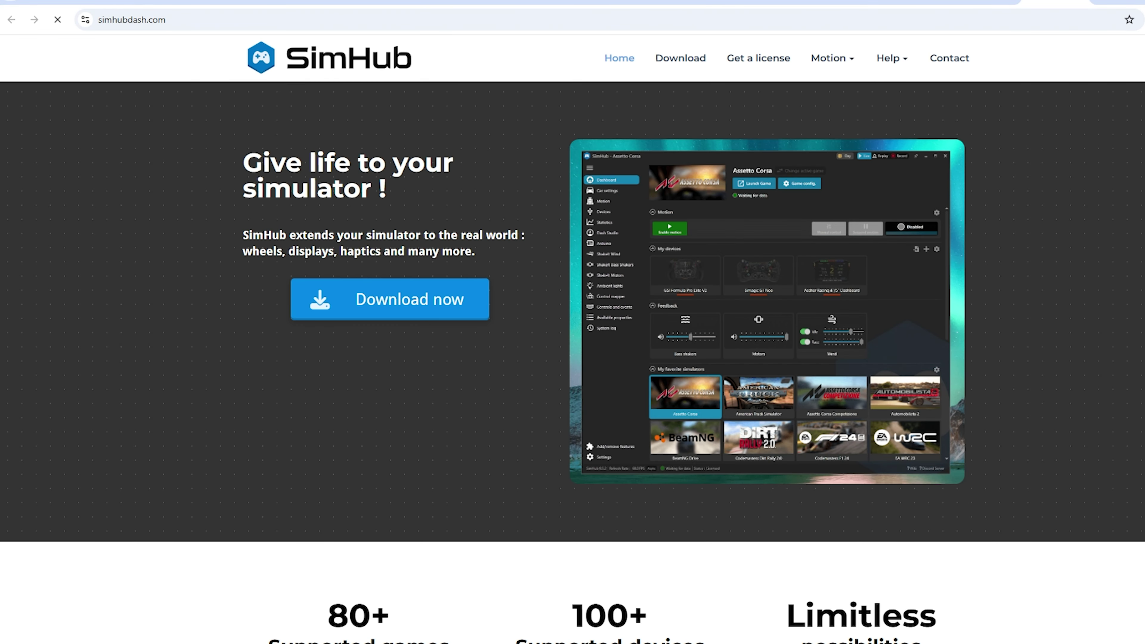
{"action": "scroll", "coordinate": [573, 339], "scroll_direction": "down", "scroll_amount": 6}
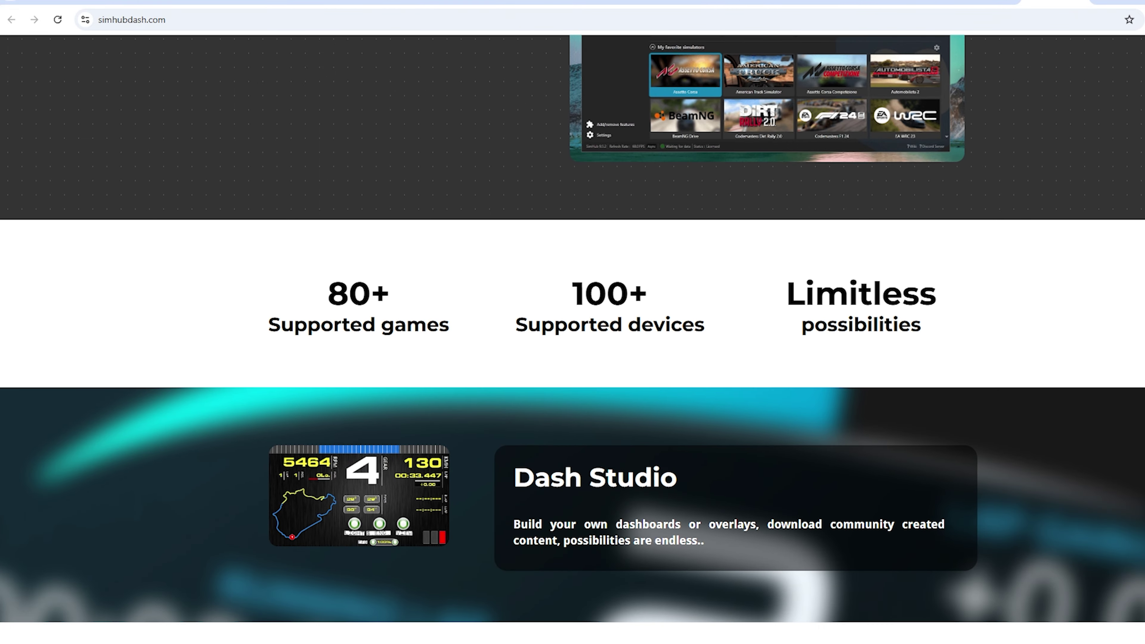
{"action": "scroll", "coordinate": [572, 338], "scroll_direction": "down", "scroll_amount": 8}
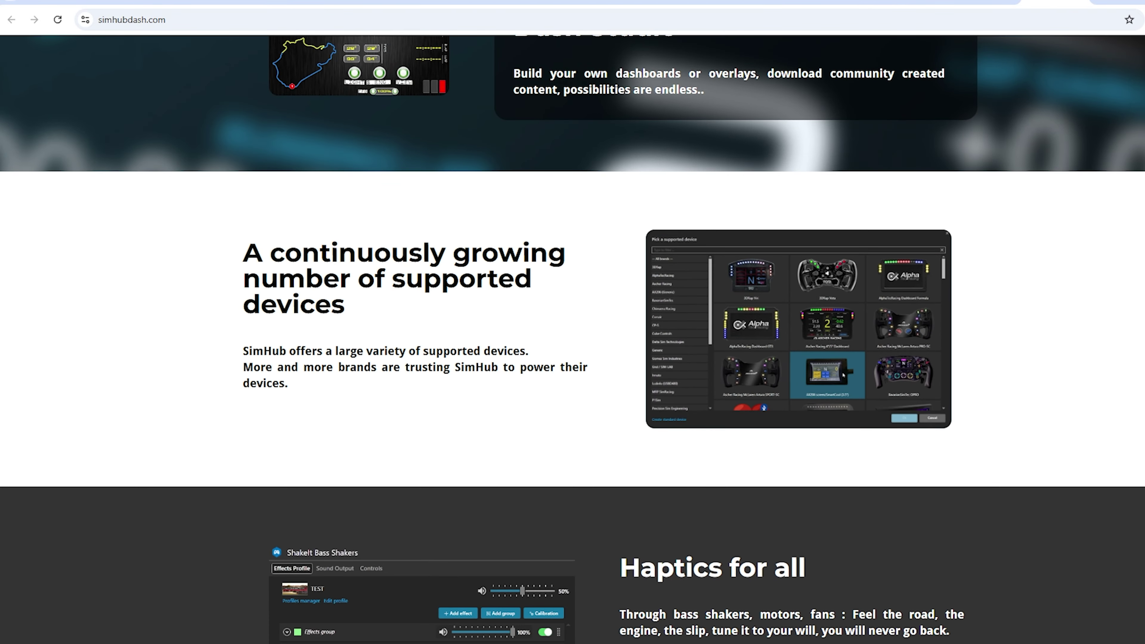
{"action": "scroll", "coordinate": [572, 339], "scroll_direction": "down", "scroll_amount": 7}
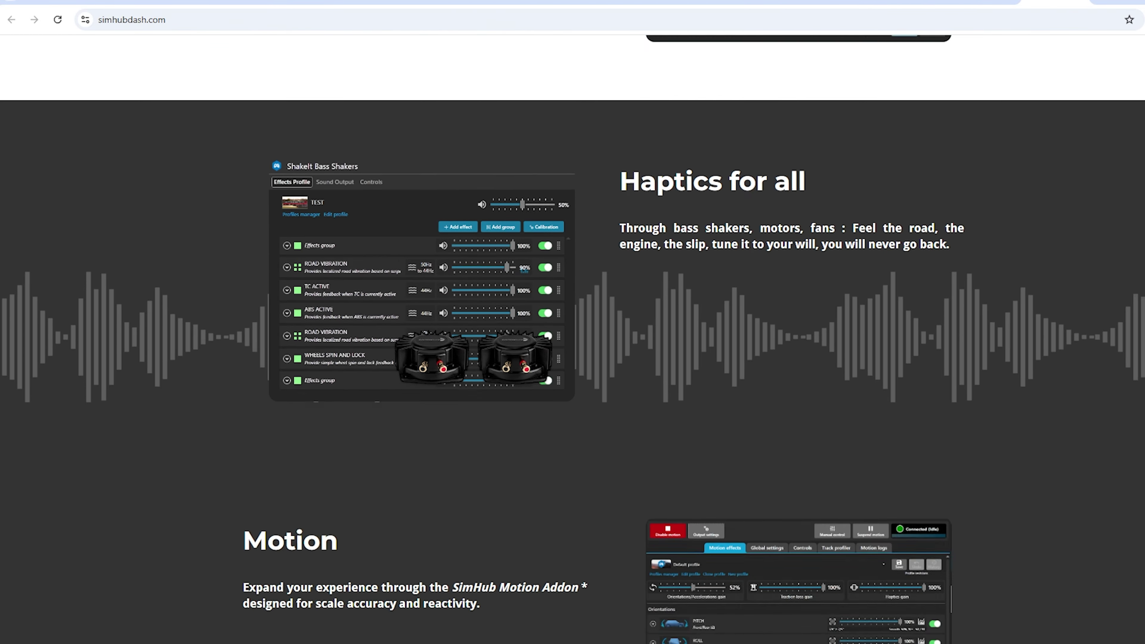
{"action": "scroll", "coordinate": [573, 338], "scroll_direction": "up", "scroll_amount": 20}
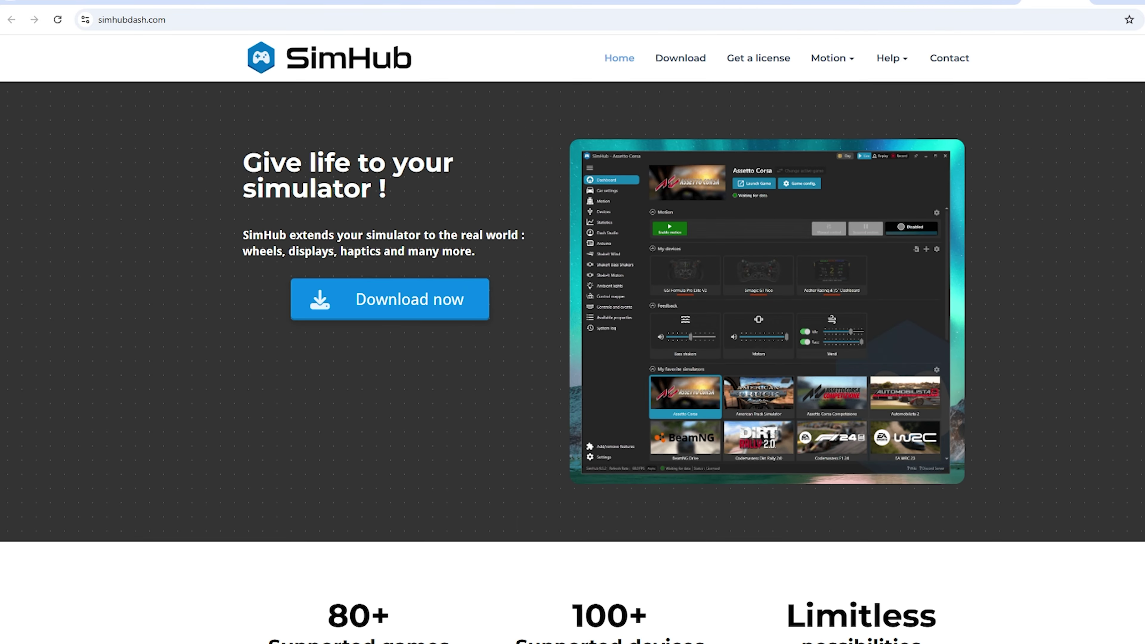
{"action": "left_click", "coordinate": [390, 299]}
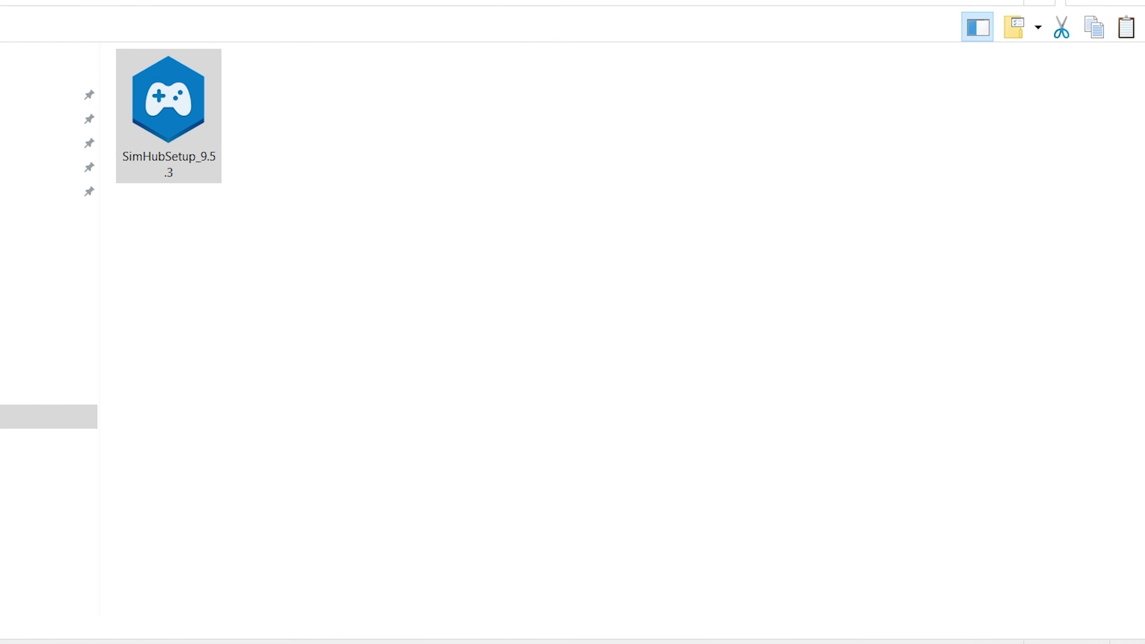
Install SimHub 9.5.3, accepting the license agreement, keeping all additional tasks selected and launching the program on completion
{"action": "left_click_drag", "start_coordinate": [533, 37], "coordinate": [621, 112]}
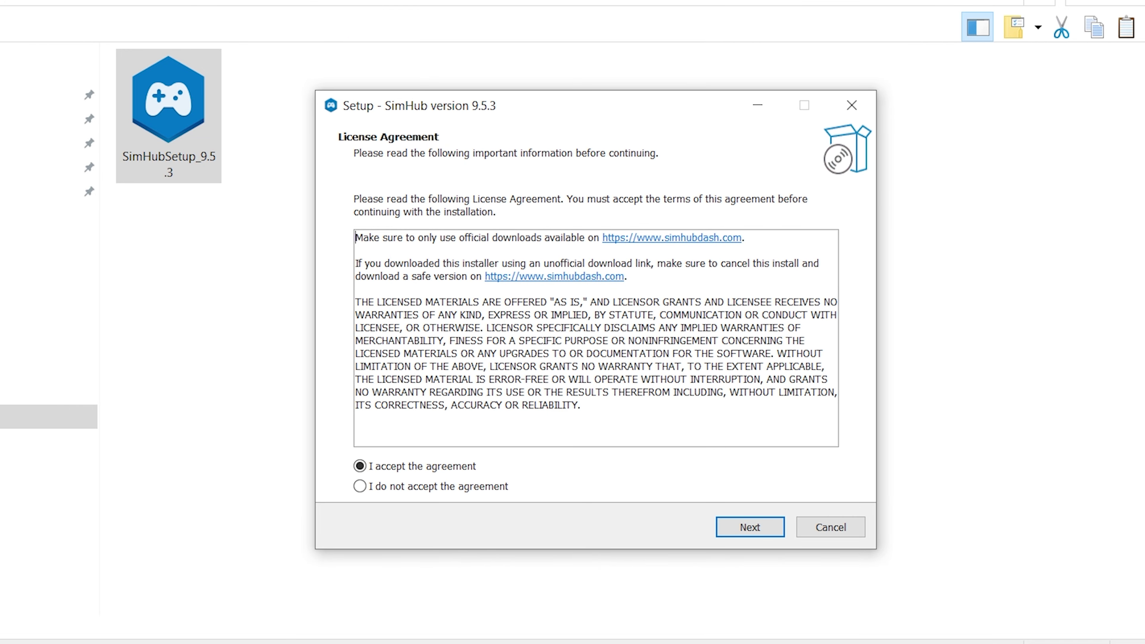
{"action": "key", "text": "Return"}
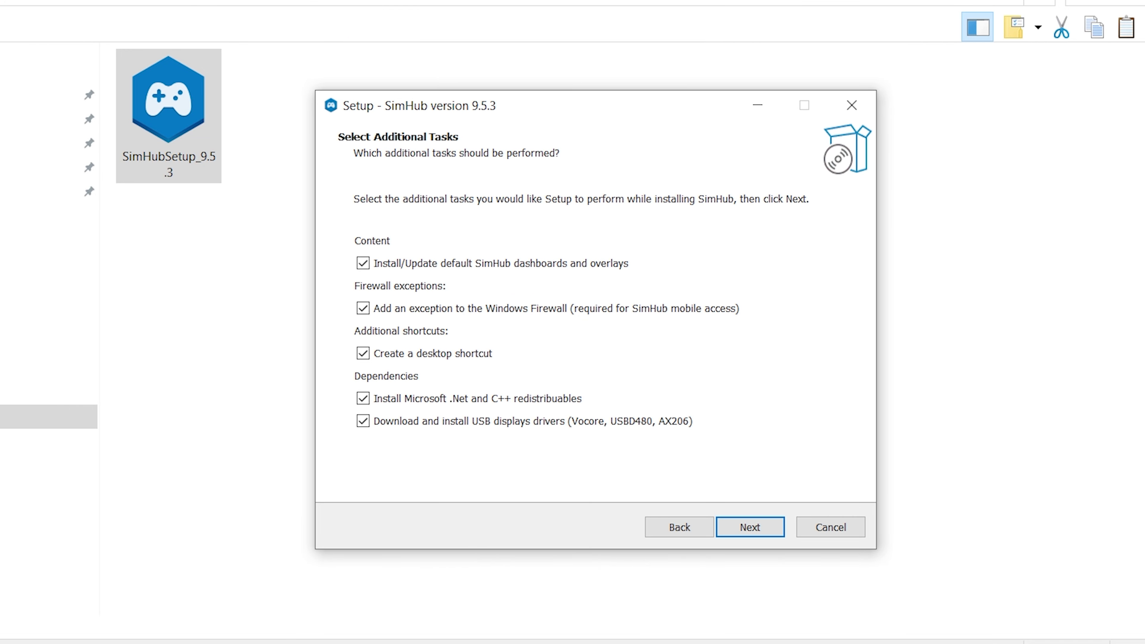
{"action": "key", "text": "Return"}
{"action": "key", "text": "Return"}
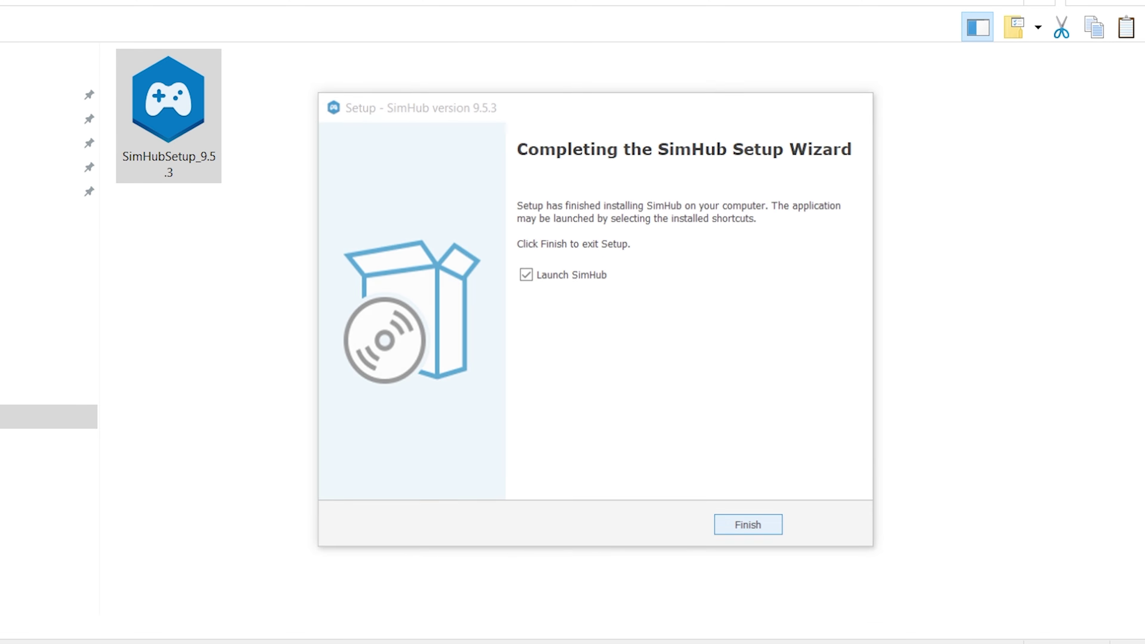
{"action": "key", "text": "Return"}
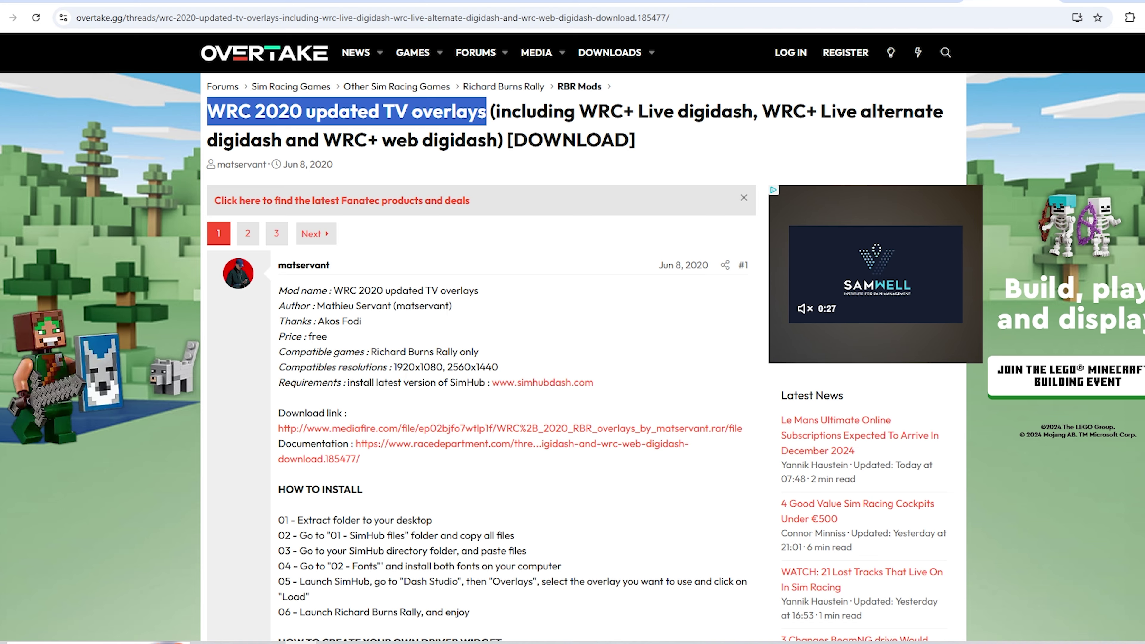
Download the WRC 2020 updated TV overlays archive for Richard Burns Rally through the forum thread's MediaFire link
{"action": "left_click", "coordinate": [486, 112]}
{"action": "scroll", "coordinate": [486, 316], "scroll_direction": "down", "scroll_amount": 6}
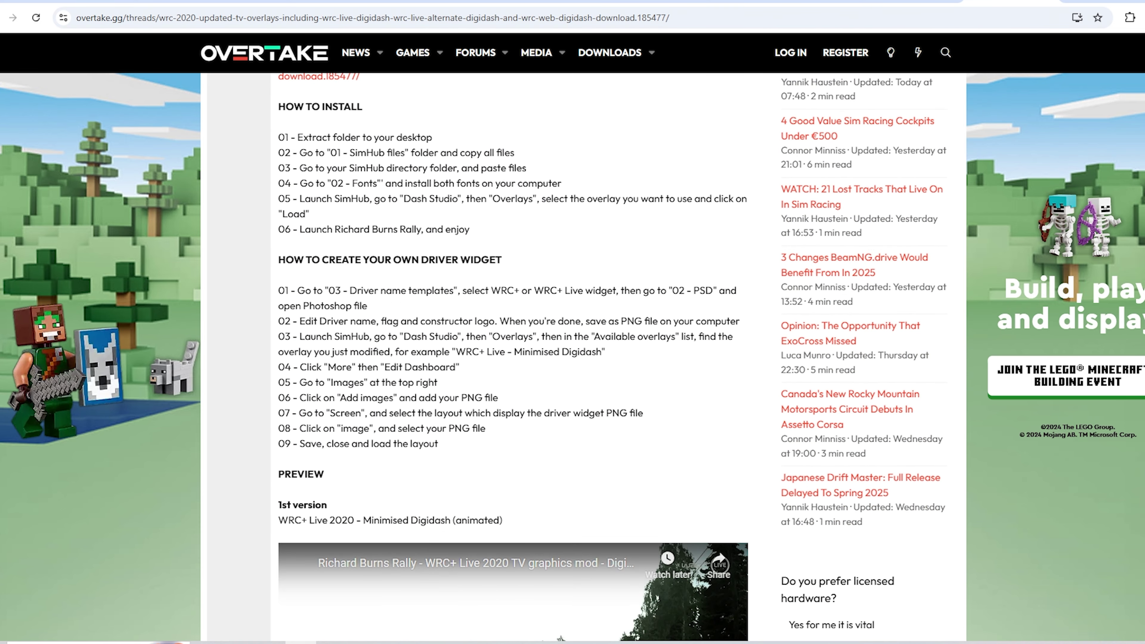
{"action": "scroll", "coordinate": [509, 173], "scroll_direction": "down", "scroll_amount": 10}
{"action": "scroll", "coordinate": [509, 173], "scroll_direction": "up", "scroll_amount": 11}
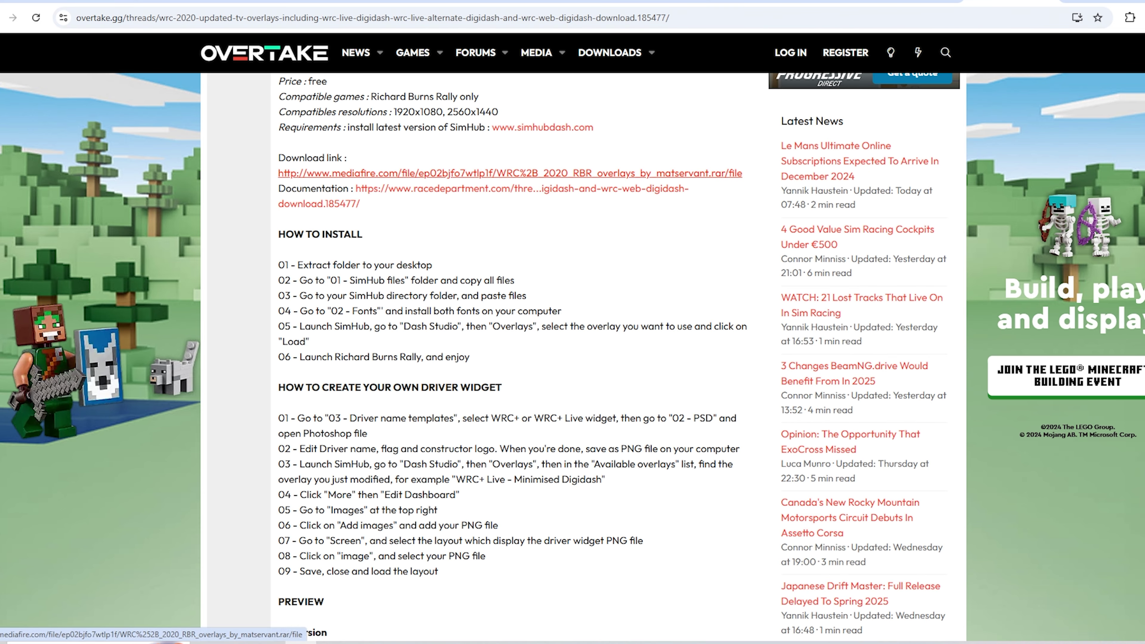
{"action": "left_click", "coordinate": [510, 173]}
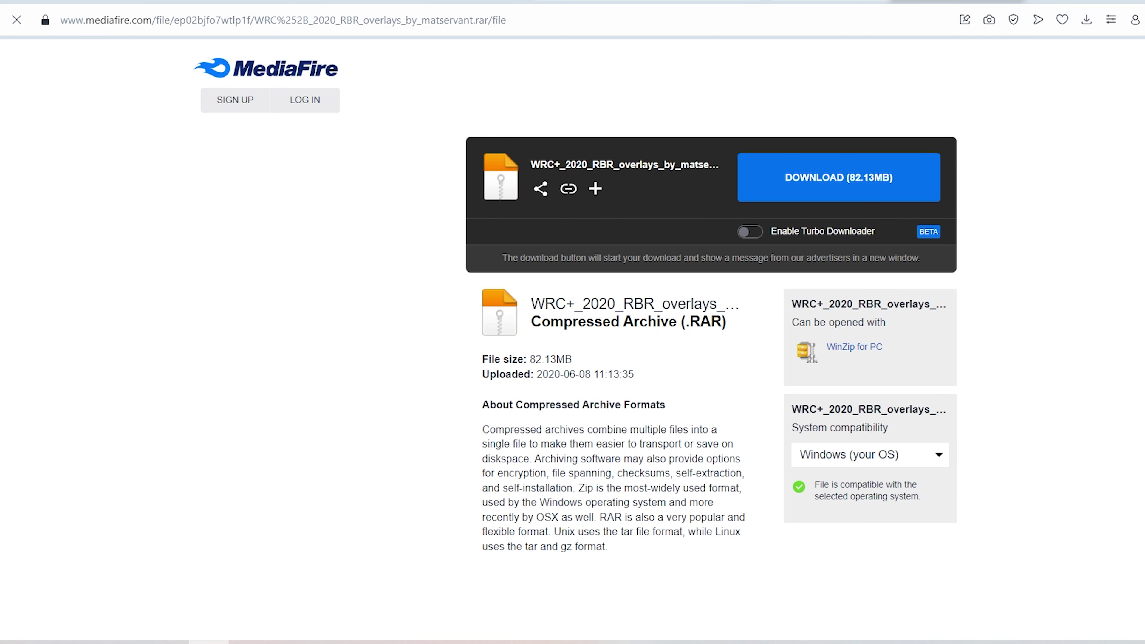
{"action": "left_click", "coordinate": [838, 177]}
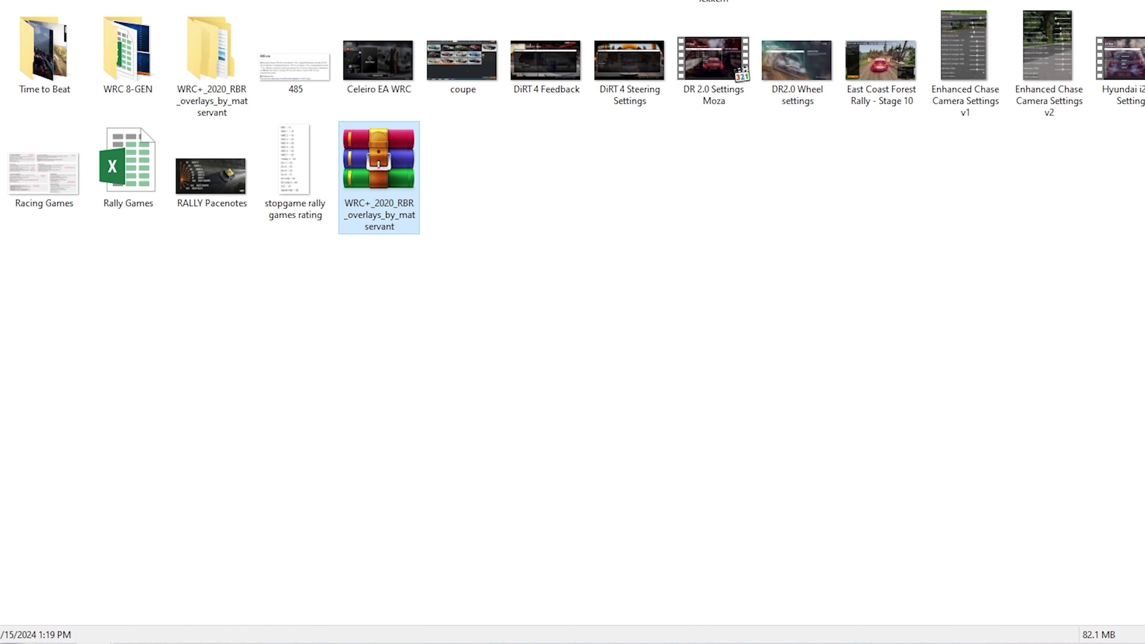
Following the mod's install notes, copy its DashTemplates and OverlayLayouts folders into C:\Program Files (x86)\SimHub, replacing the existing files
{"action": "double_click", "coordinate": [212, 68]}
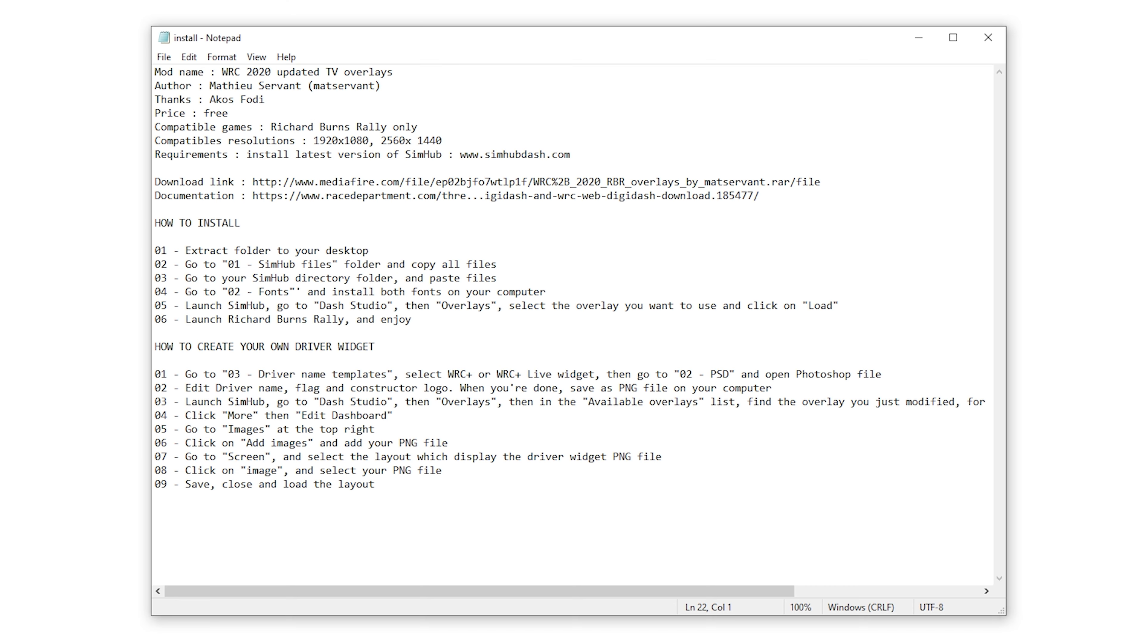
{"action": "left_click_drag", "start_coordinate": [412, 319], "coordinate": [155, 250]}
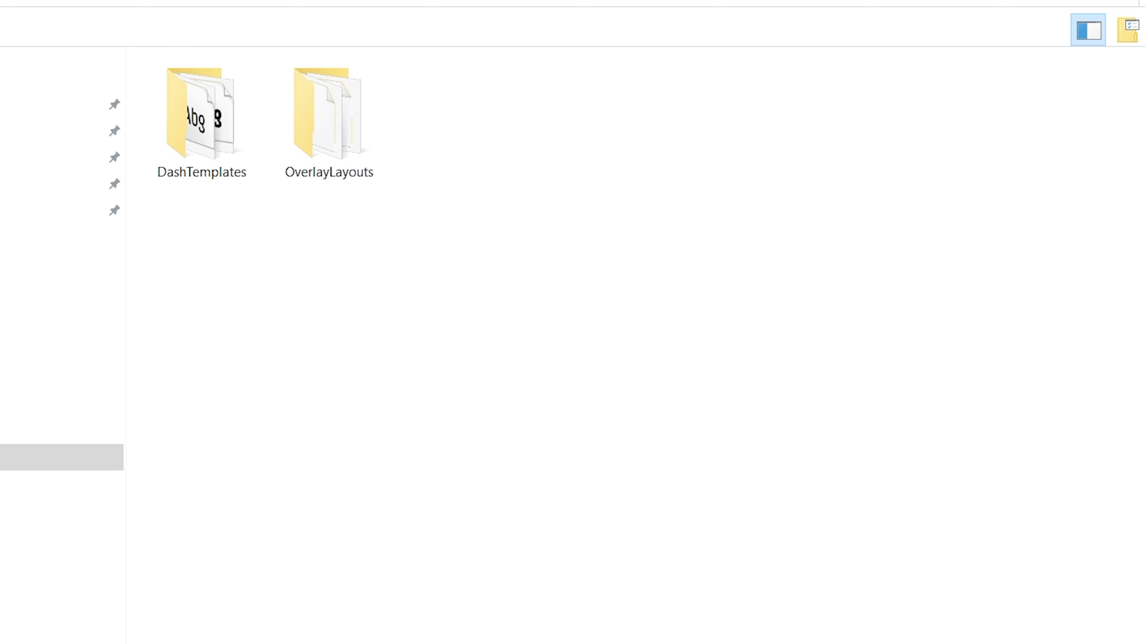
{"action": "left_click_drag", "start_coordinate": [418, 339], "coordinate": [179, 134]}
{"action": "key", "text": "ctrl+c"}
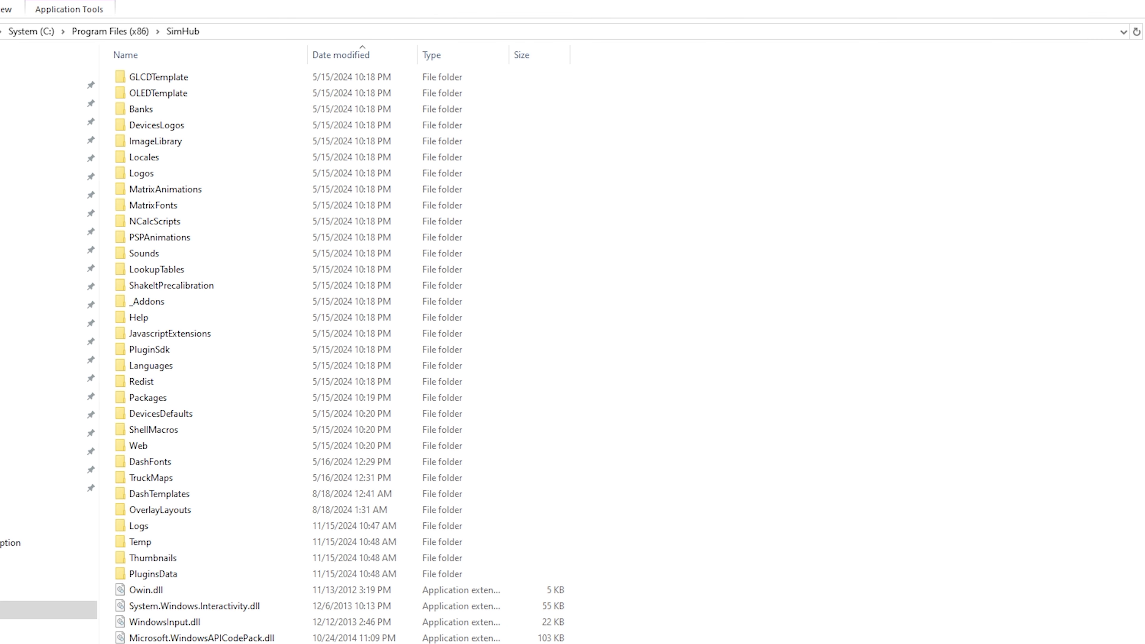
{"action": "right_click", "coordinate": [791, 265]}
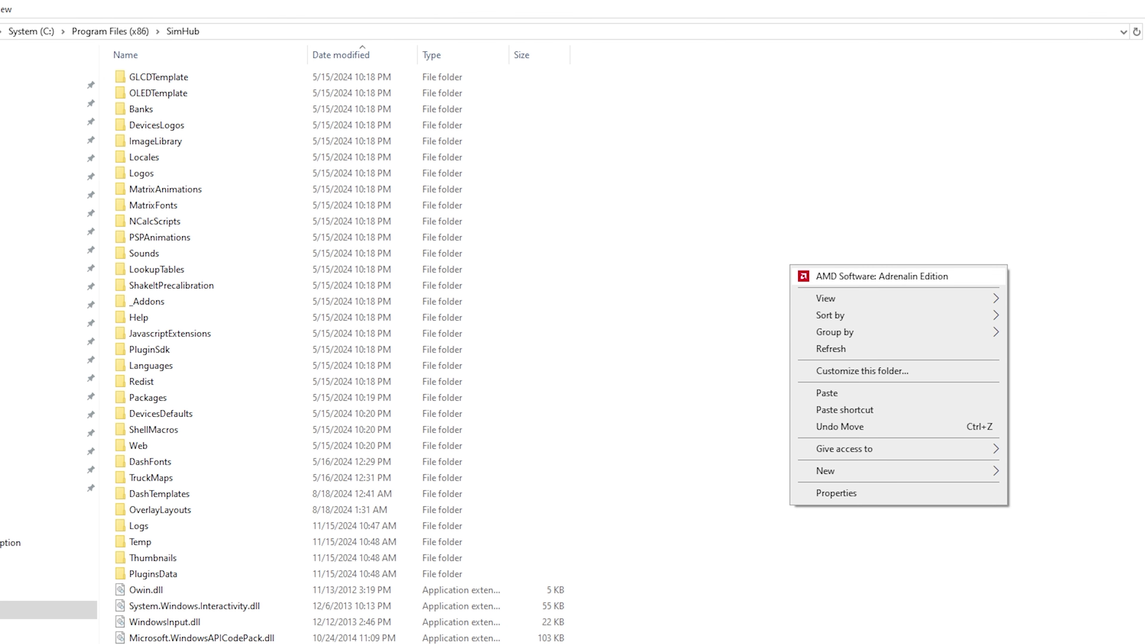
{"action": "left_click", "coordinate": [827, 392]}
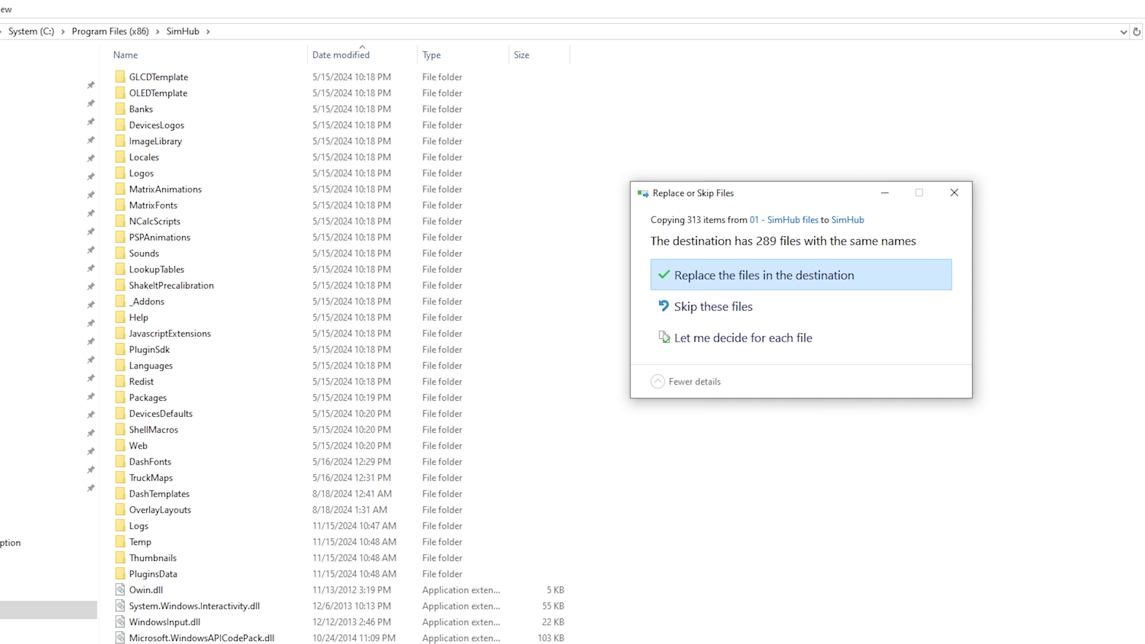
{"action": "left_click", "coordinate": [764, 275]}
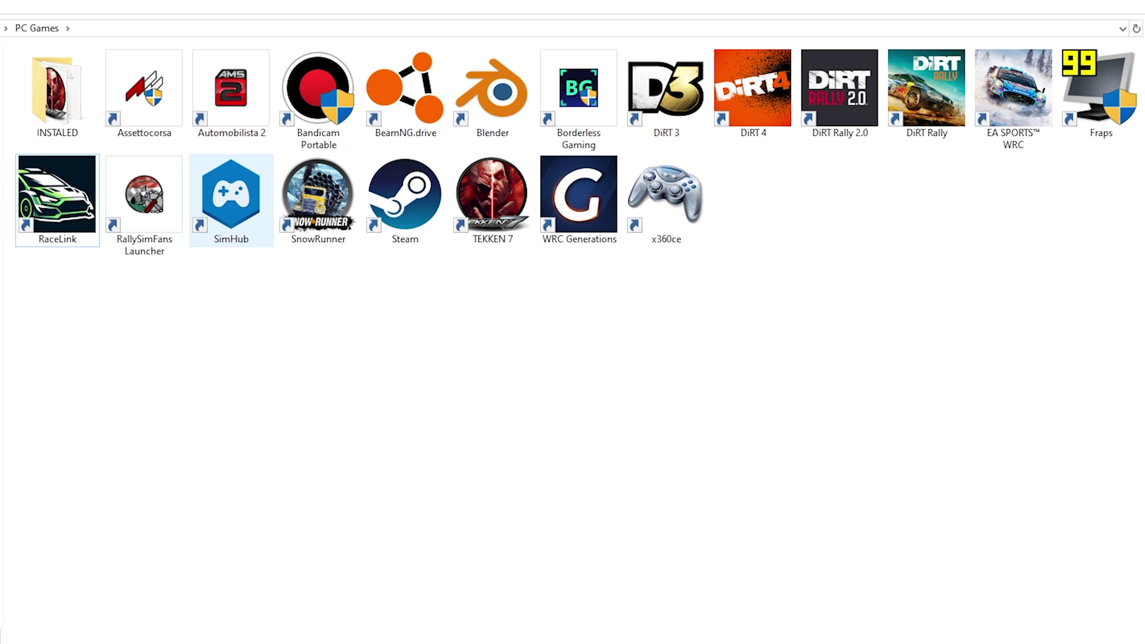
Check which folder the SimHub shortcut in PC Games points to
{"action": "mouse_move", "coordinate": [230, 214]}
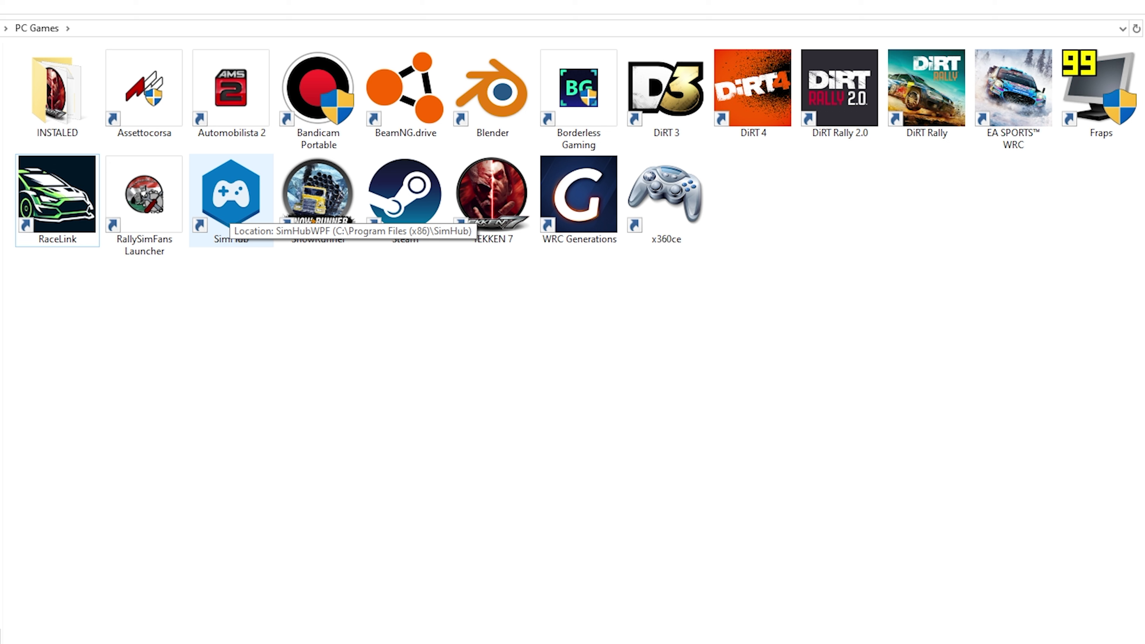
{"action": "key", "text": "ctrl+c"}
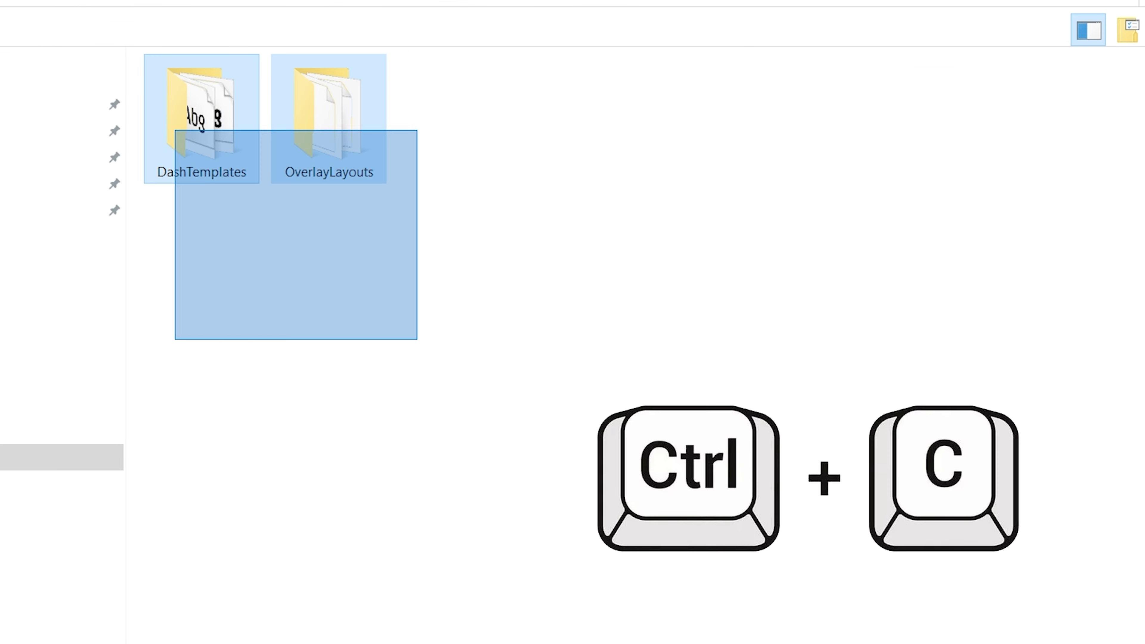
{"action": "key", "text": "ctrl+v"}
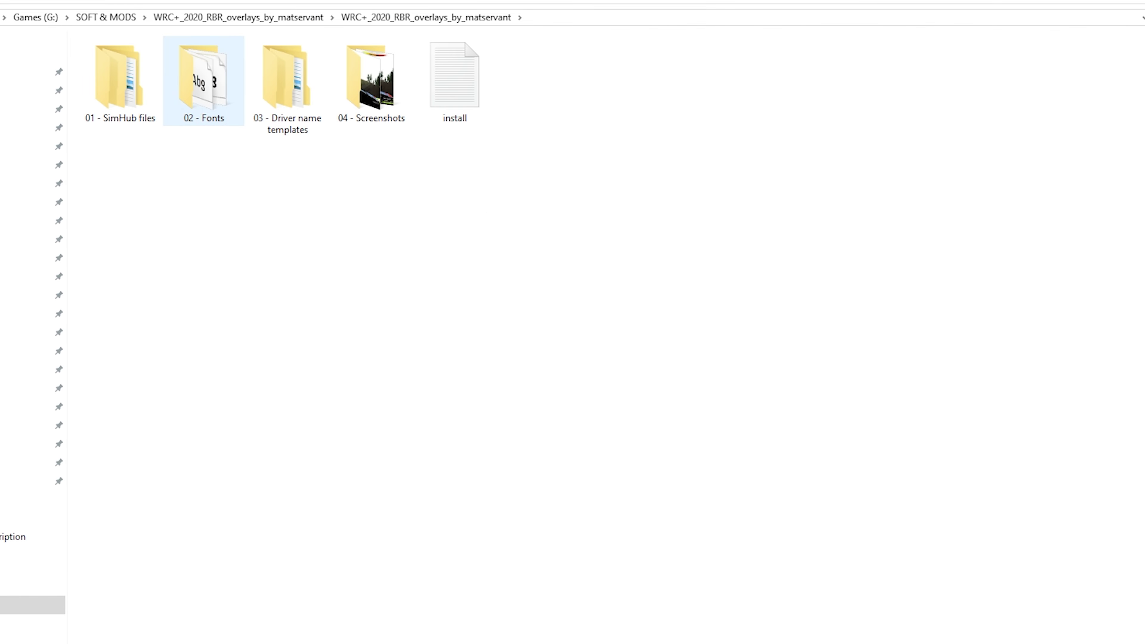
Copy the wrcclean3 and wrcroman3 font files from the mod's "02 - Fonts" folder
{"action": "double_click", "coordinate": [201, 76]}
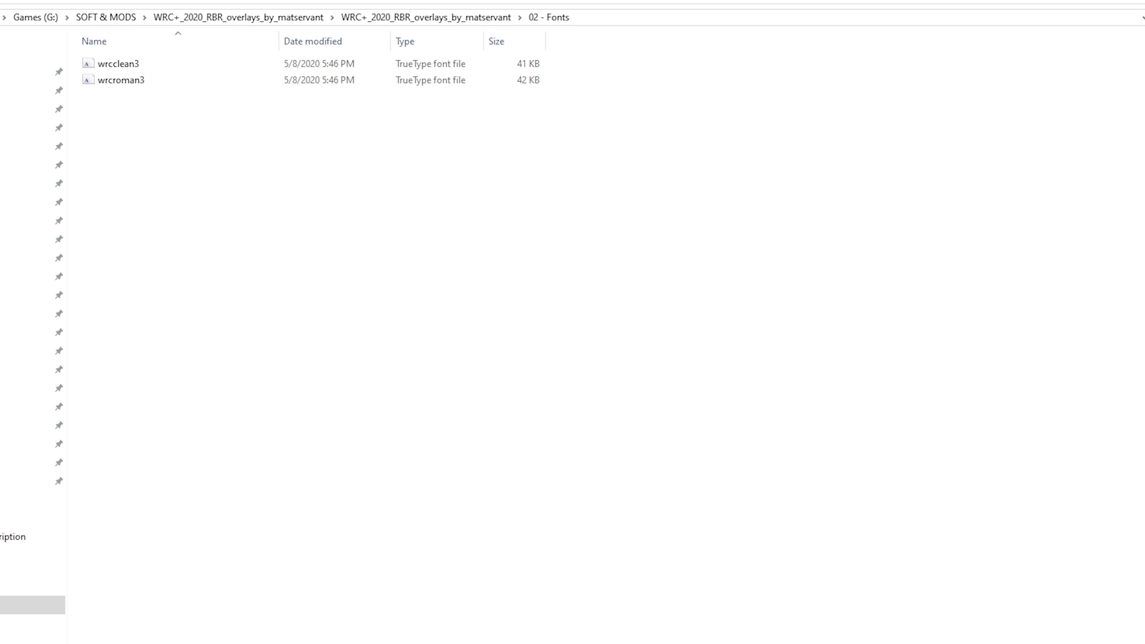
{"action": "right_click", "coordinate": [204, 162]}
{"action": "mouse_move", "coordinate": [238, 192]}
{"action": "left_click", "coordinate": [469, 212]}
{"action": "left_click_drag", "start_coordinate": [298, 218], "coordinate": [109, 81]}
{"action": "key", "text": "ctrl+c"}
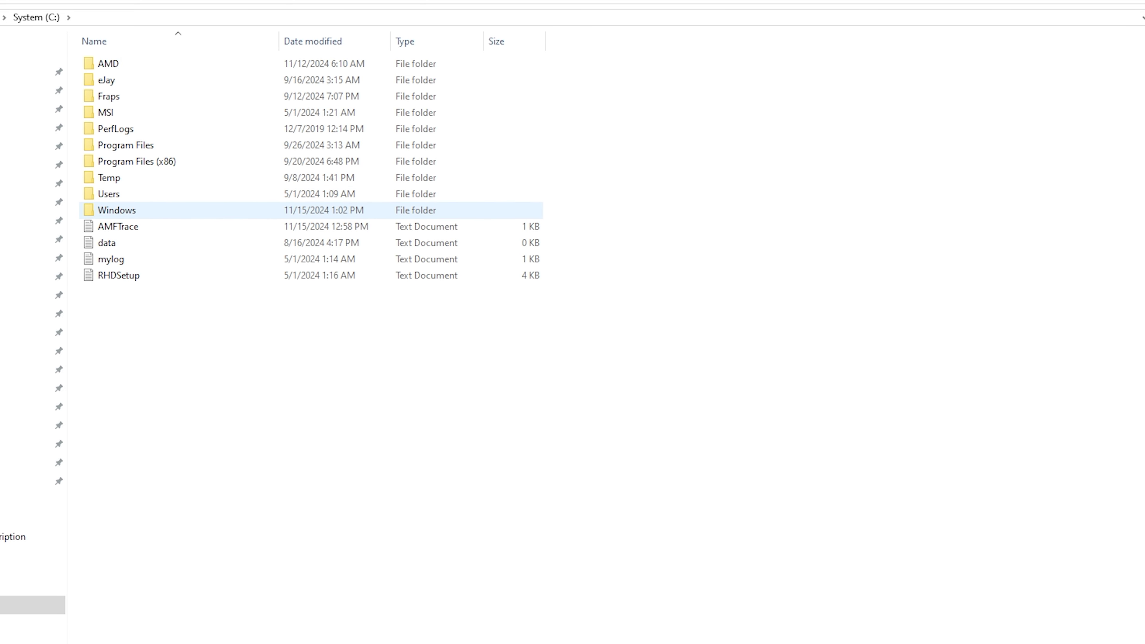
Paste the copied fonts into C:\Windows\Fonts, declining to replace already installed ones for all current items
{"action": "double_click", "coordinate": [116, 210]}
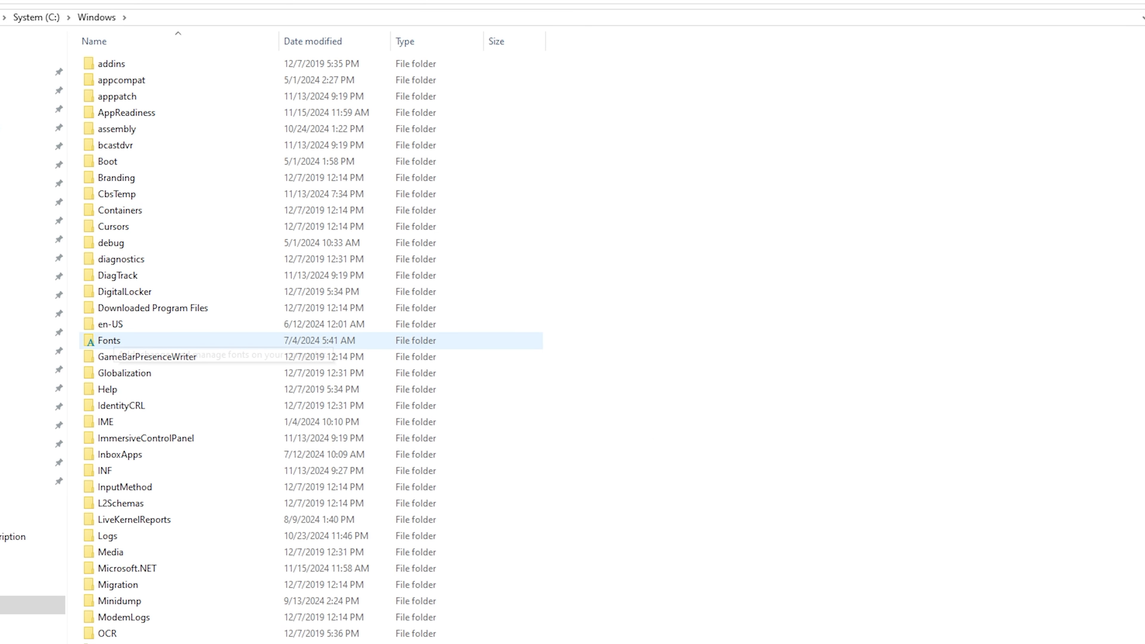
{"action": "double_click", "coordinate": [115, 341]}
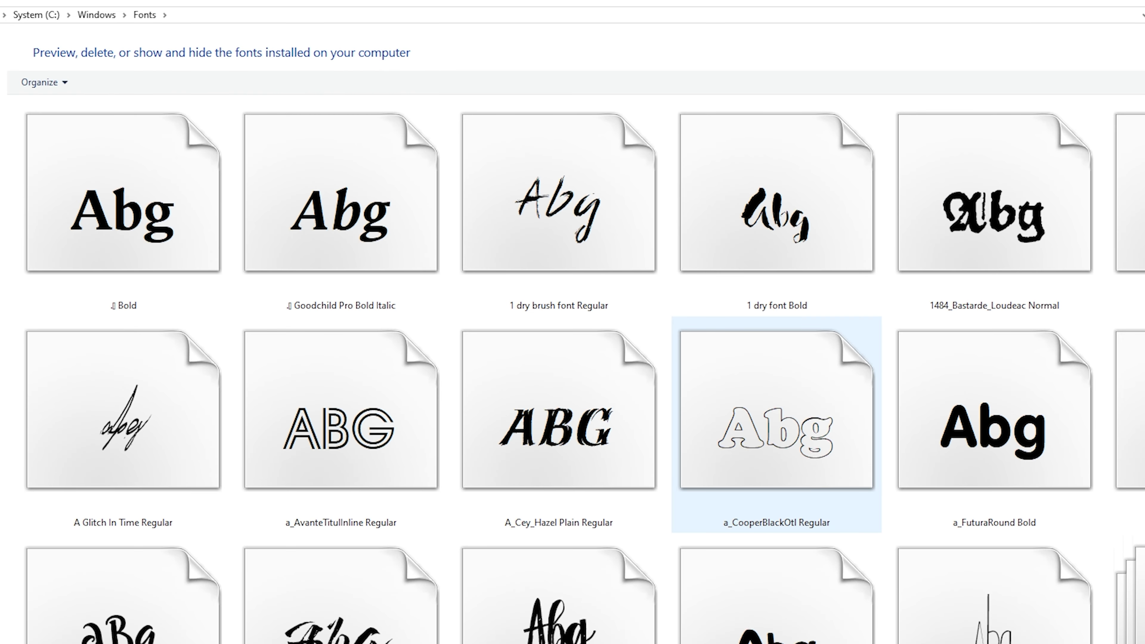
{"action": "key", "text": "ctrl+v"}
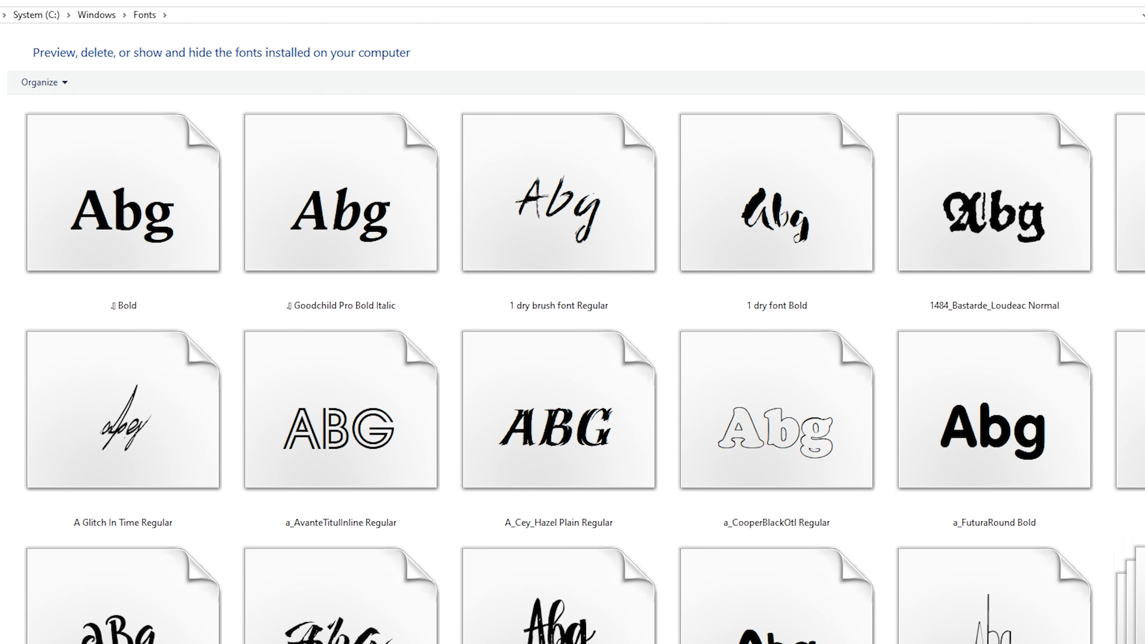
{"action": "left_click", "coordinate": [467, 413]}
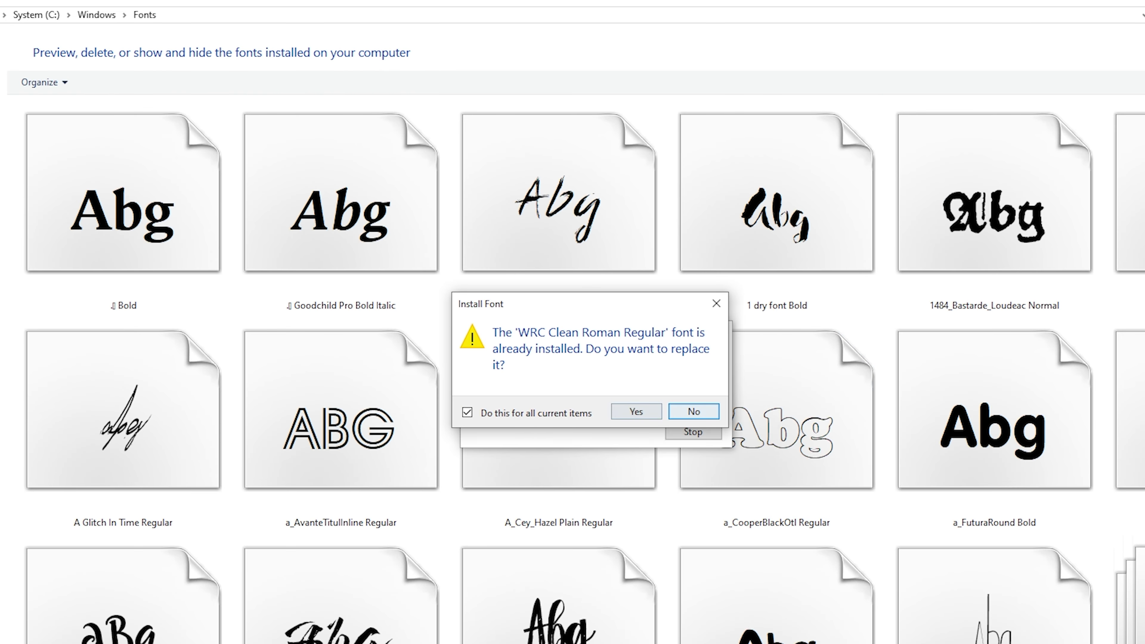
{"action": "left_click", "coordinate": [693, 412]}
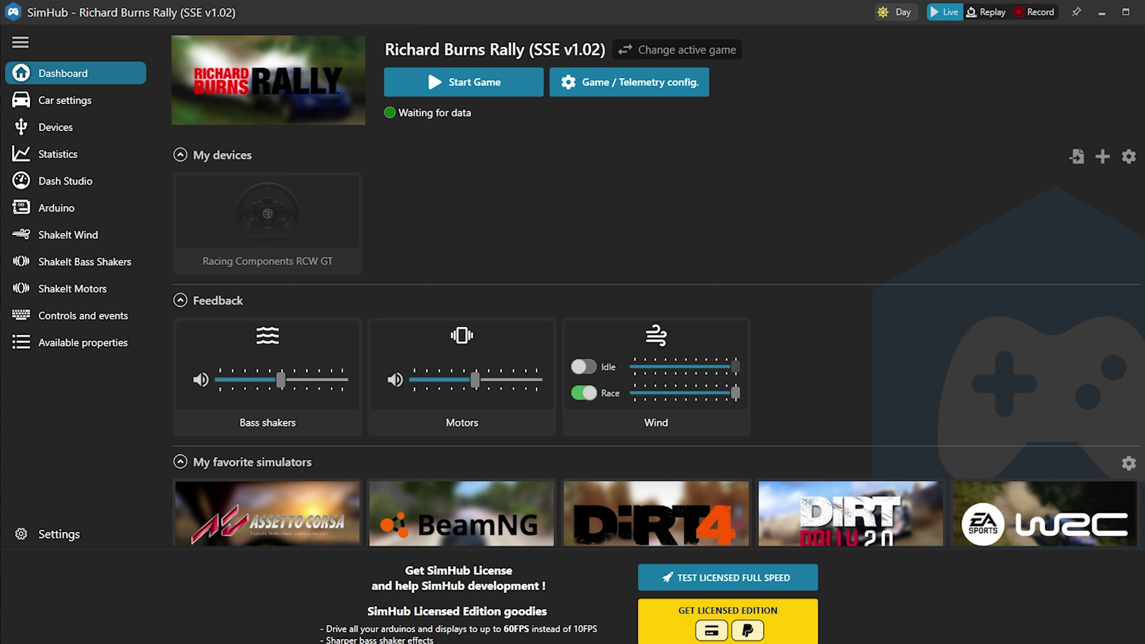
Set Richard Burns Rally (SSE v1.02) as the active game in SimHub
{"action": "left_click", "coordinate": [677, 49]}
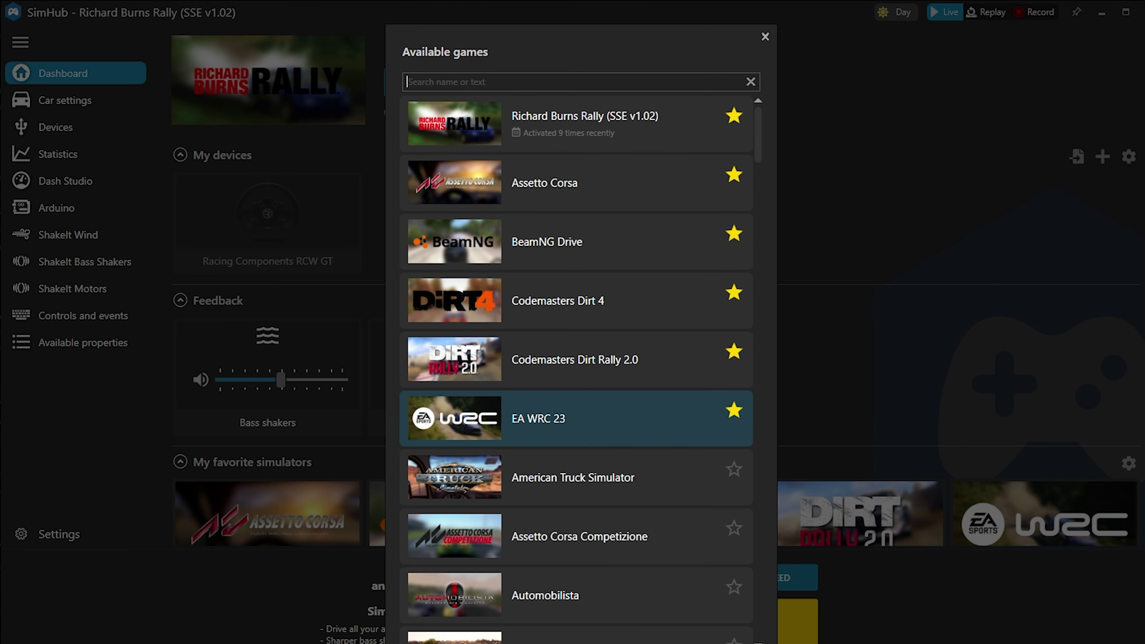
{"action": "left_click", "coordinate": [576, 124]}
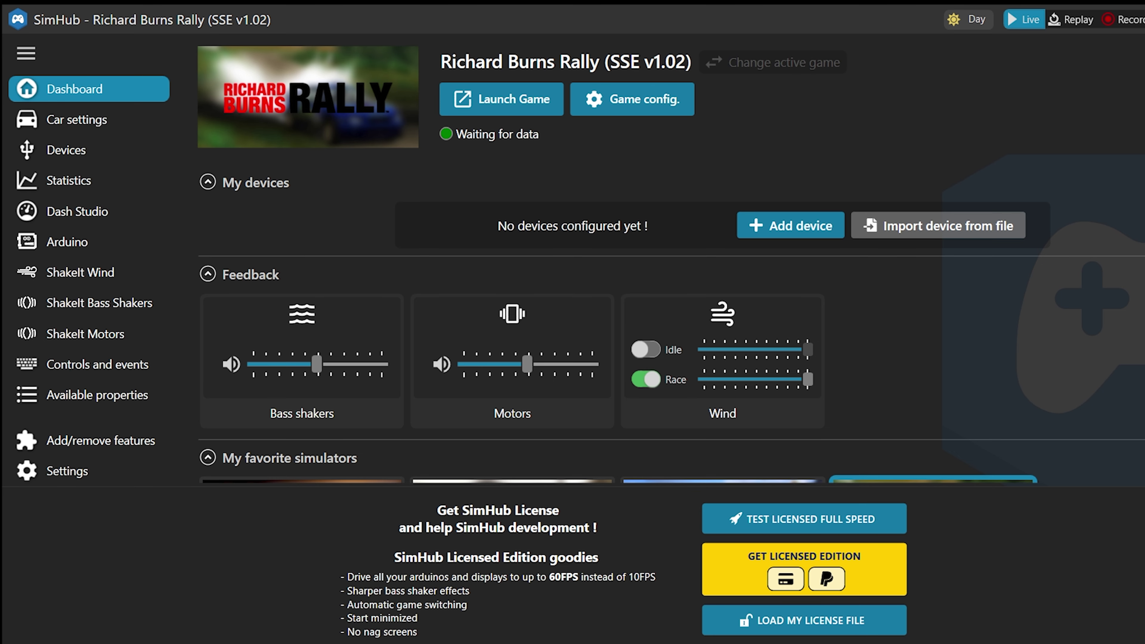
Load the WRC+ Live - Fullscreen Digidash (1920x1080) overlay layout from Dash Studio and start editing the layout
{"action": "left_click", "coordinate": [90, 212]}
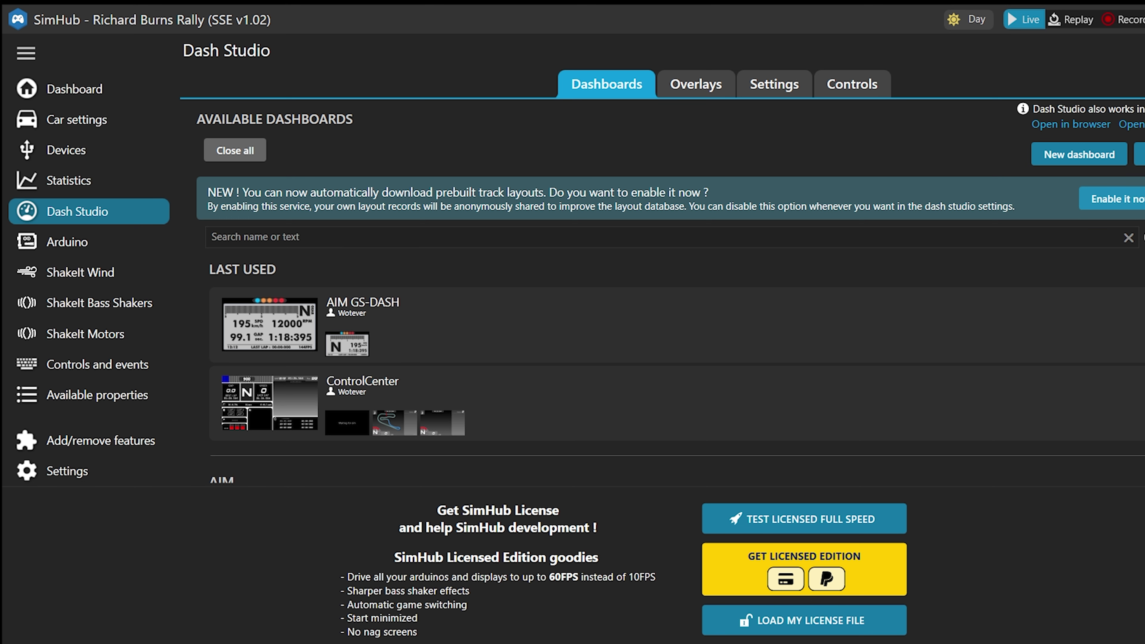
{"action": "left_click", "coordinate": [695, 84]}
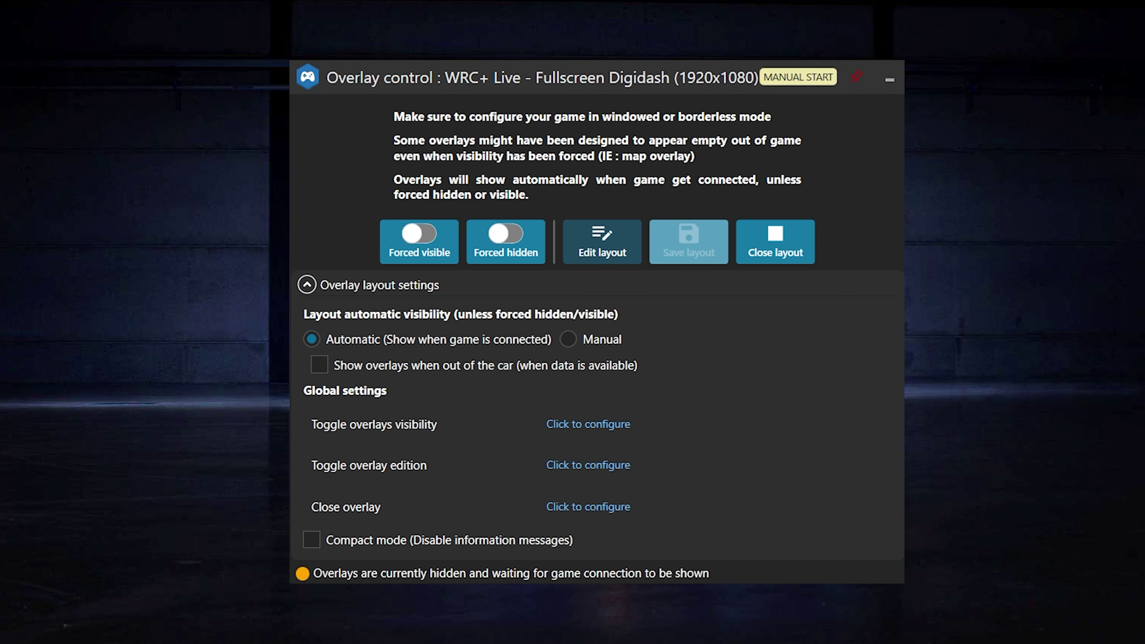
{"action": "left_click", "coordinate": [602, 242]}
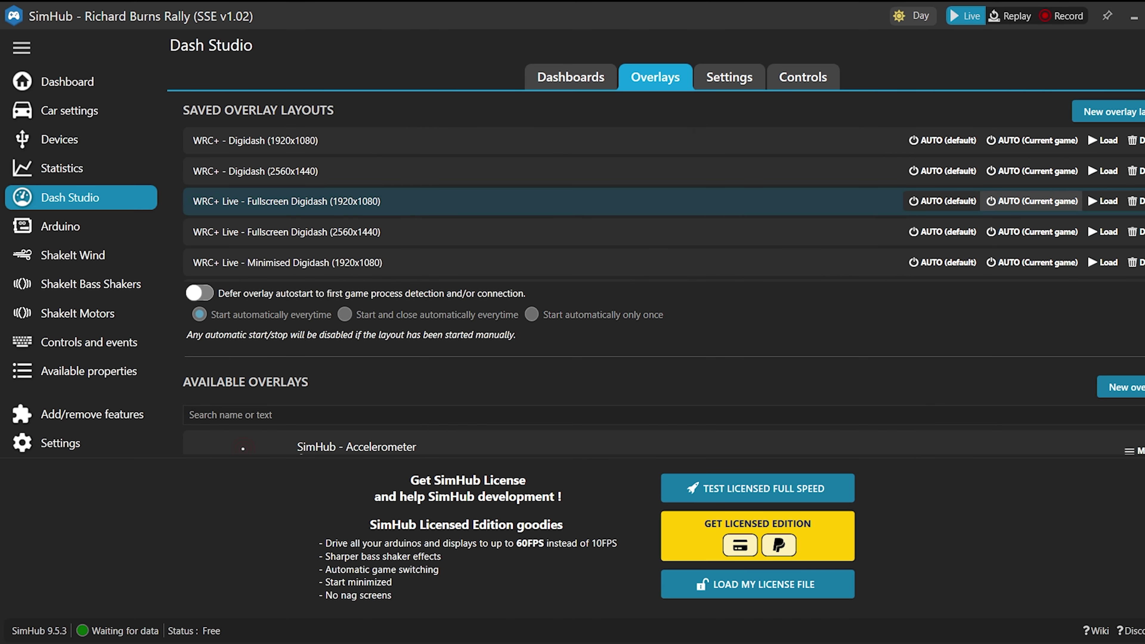
Add the WRC - Logo overlay to the WRC+ Live - Fullscreen Digidash (1920x1080) layout and move it away from the screen corner
{"action": "left_click", "coordinate": [1103, 202]}
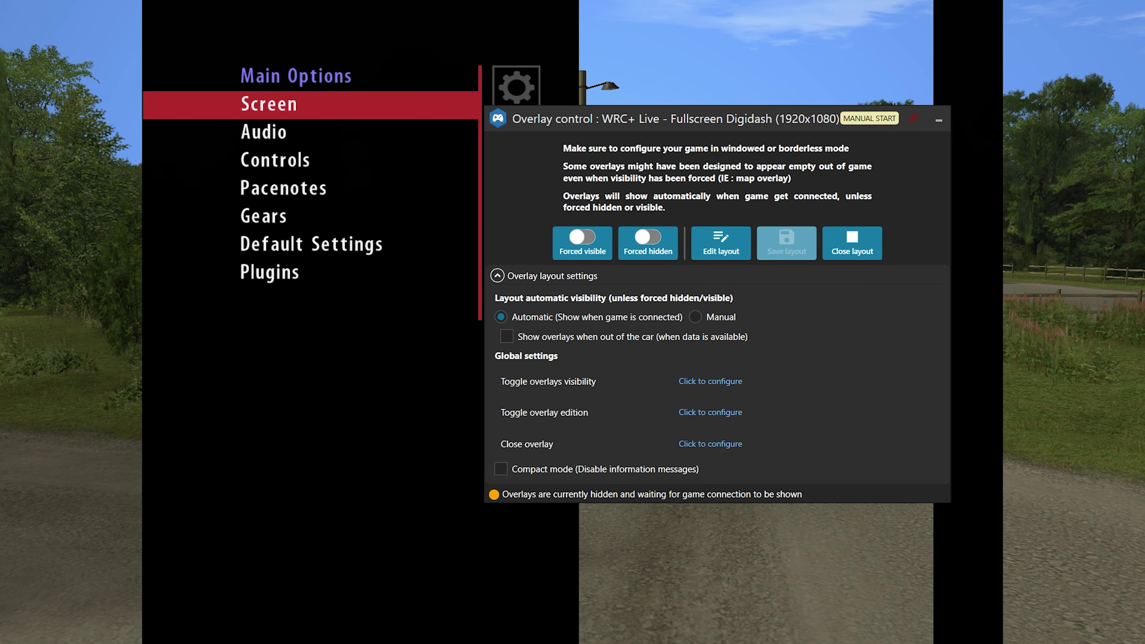
{"action": "left_click", "coordinate": [721, 242]}
{"action": "left_click", "coordinate": [495, 515]}
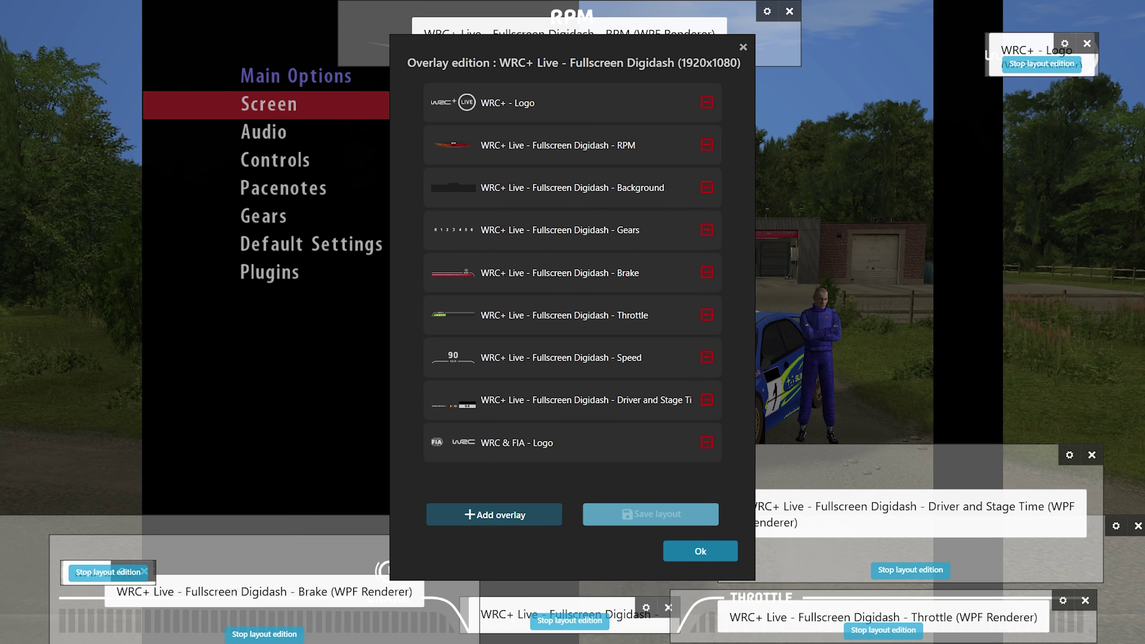
{"action": "scroll", "coordinate": [695, 378], "scroll_direction": "down", "scroll_amount": 7}
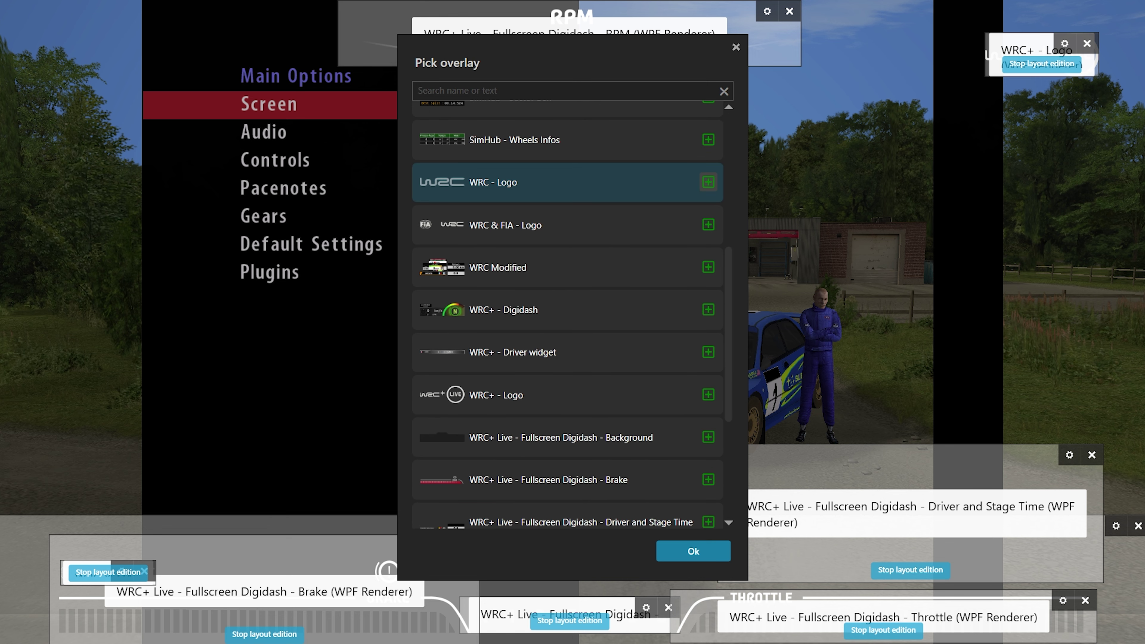
{"action": "left_click", "coordinate": [708, 182]}
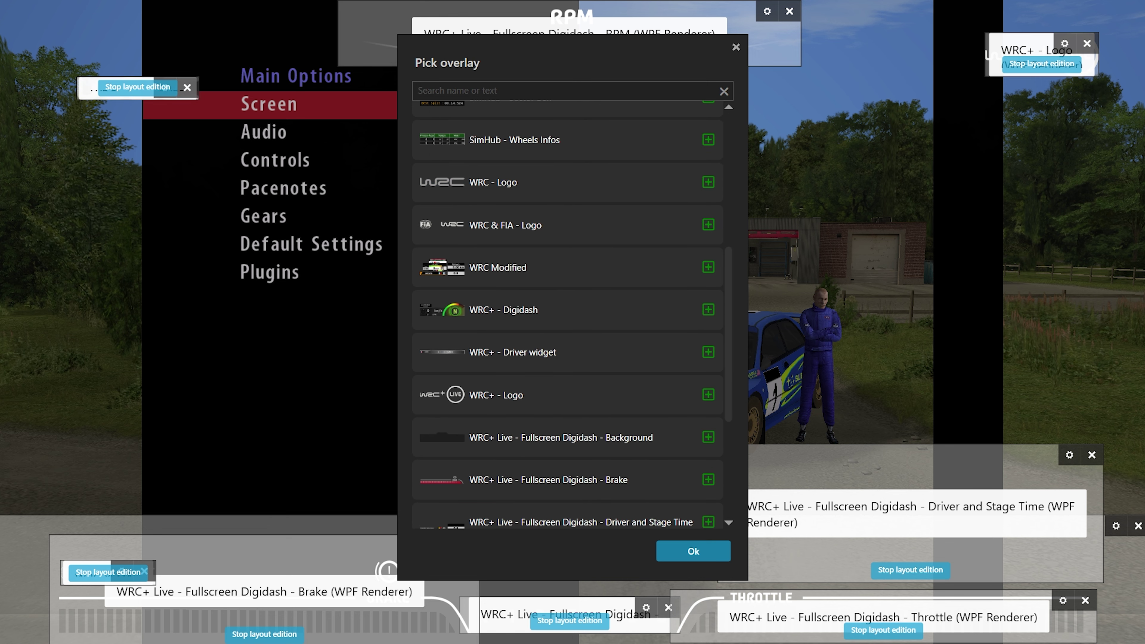
{"action": "left_click", "coordinate": [693, 550]}
{"action": "left_click_drag", "start_coordinate": [197, 97], "coordinate": [423, 147]}
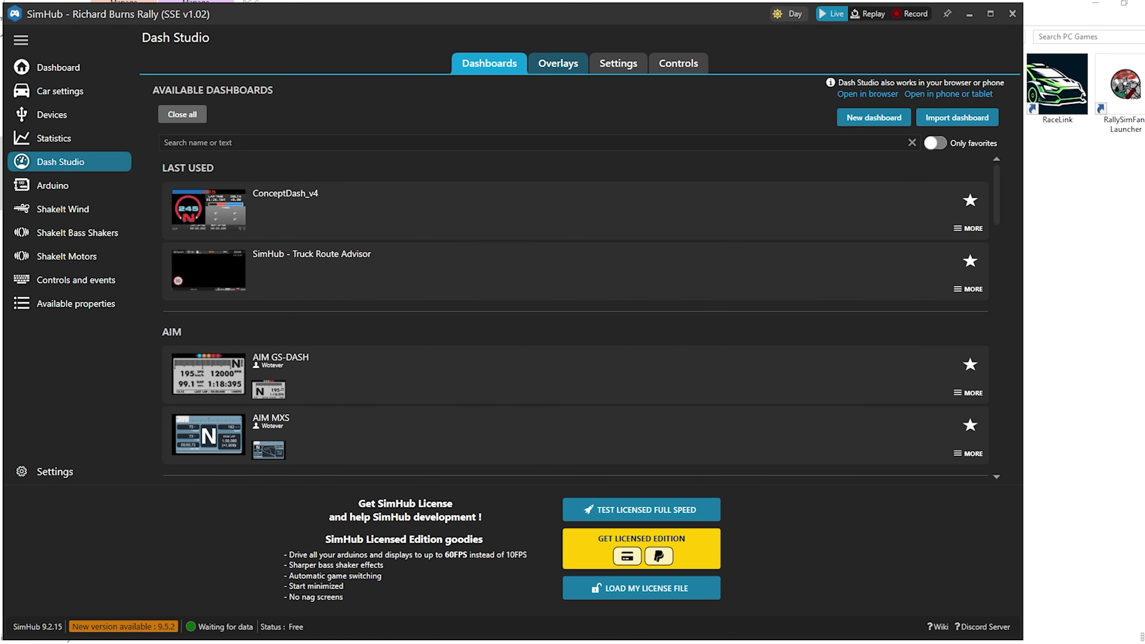
Add the WRC+ Live - Fullscreen Digidash - RPM overlay to the upper centre of the WRC For RBR 01 layout and save the layout
{"action": "left_click", "coordinate": [557, 63]}
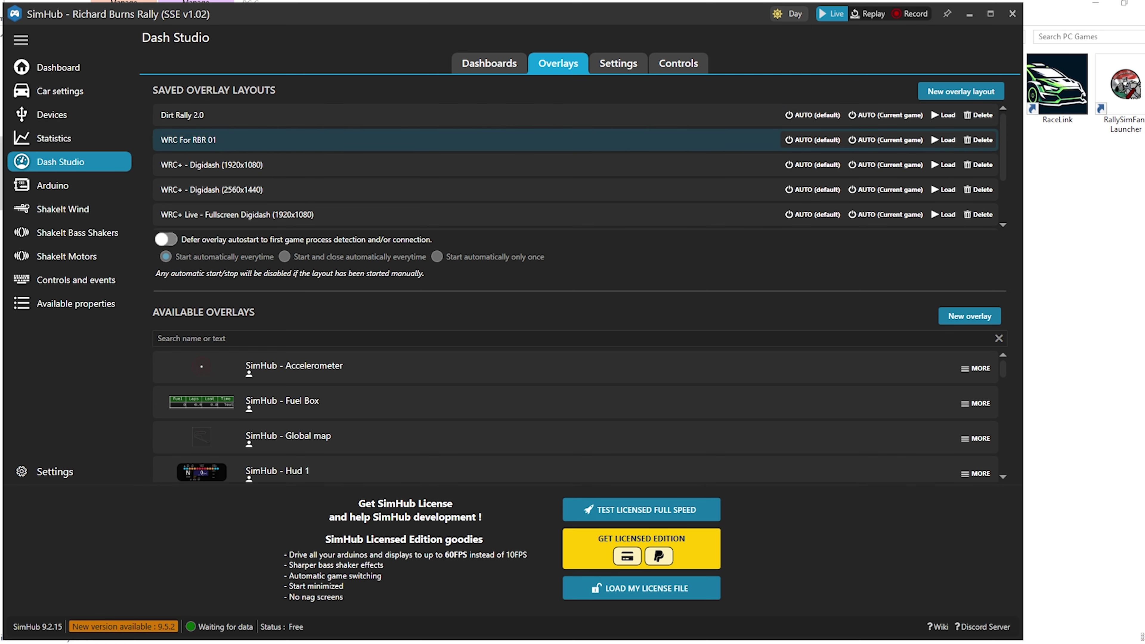
{"action": "left_click", "coordinate": [189, 140]}
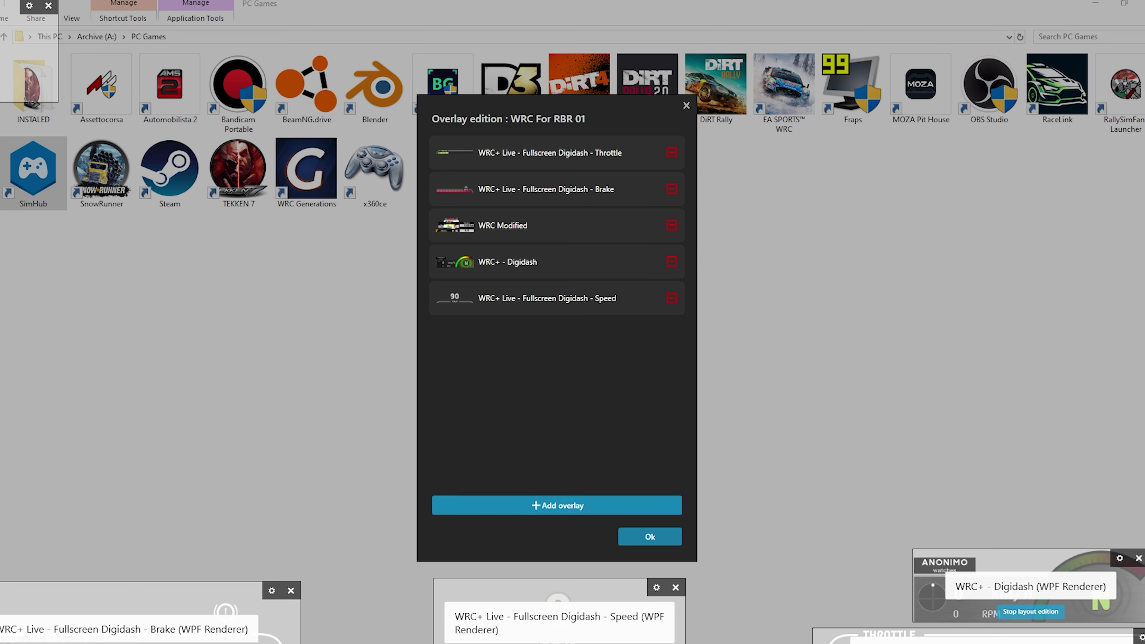
{"action": "left_click", "coordinate": [557, 505]}
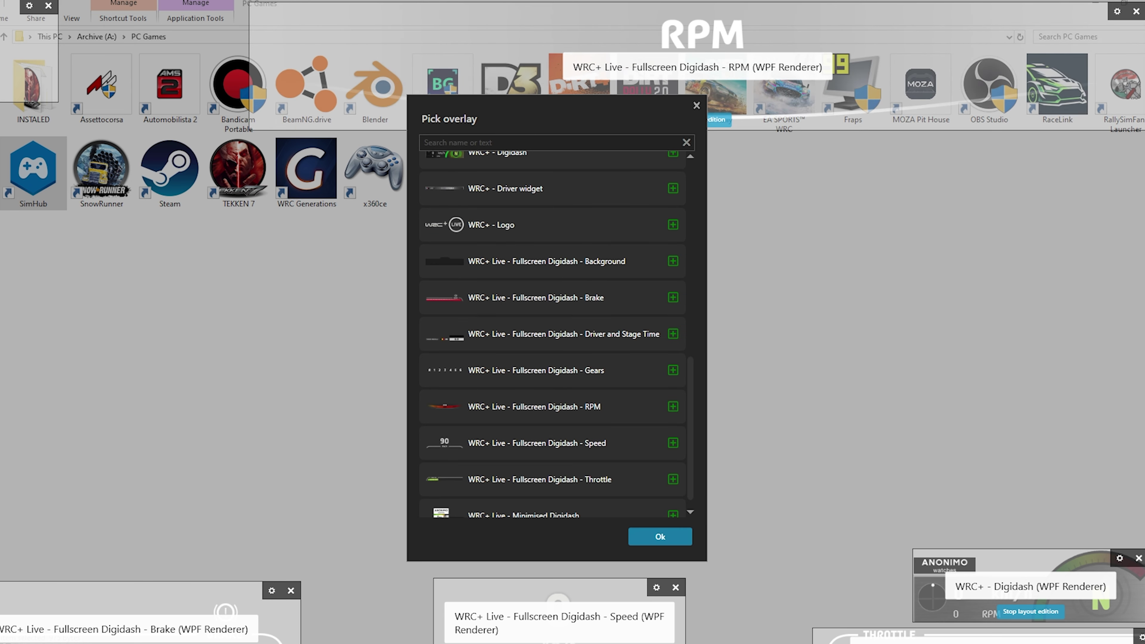
{"action": "left_click_drag", "start_coordinate": [832, 10], "coordinate": [705, 10]}
{"action": "left_click_drag", "start_coordinate": [706, 12], "coordinate": [708, 13]}
{"action": "left_click", "coordinate": [659, 536]}
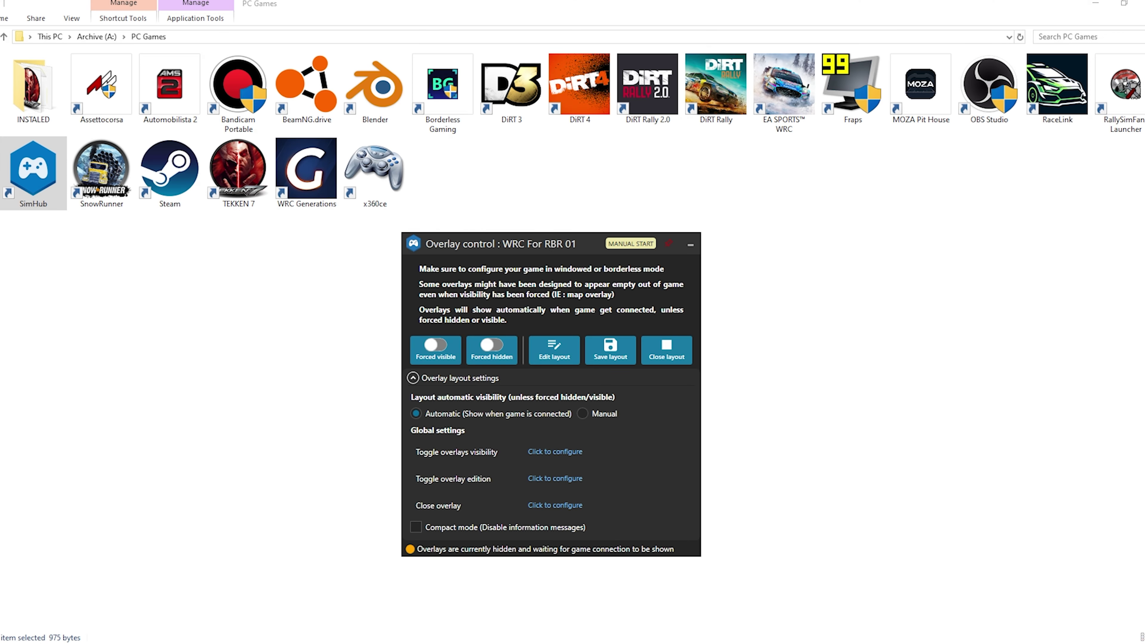
{"action": "left_click", "coordinate": [609, 351]}
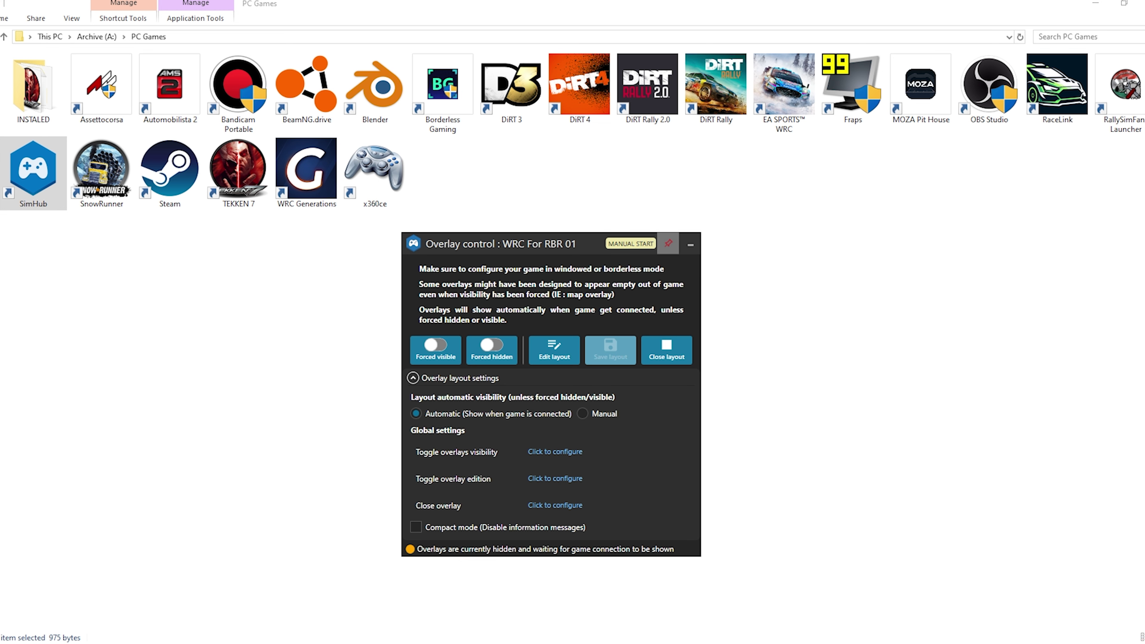
{"action": "left_click", "coordinate": [690, 244]}
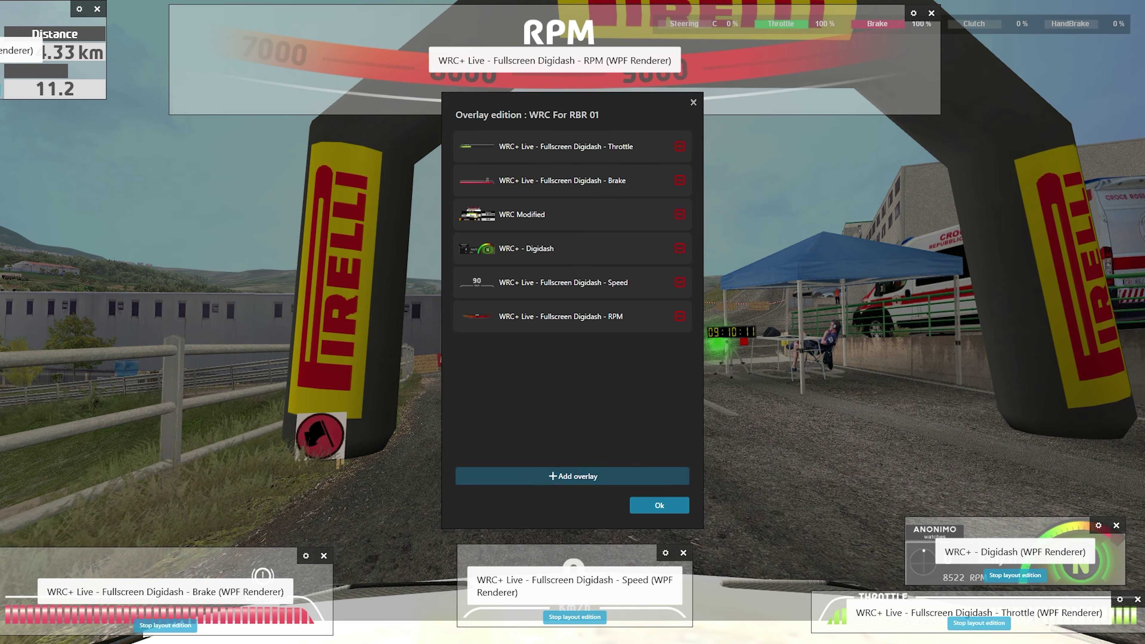
Add the WRC+ Live - Fullscreen Digidash - Gears overlay to the WRC For RBR 01 layout
{"action": "left_click", "coordinate": [572, 476]}
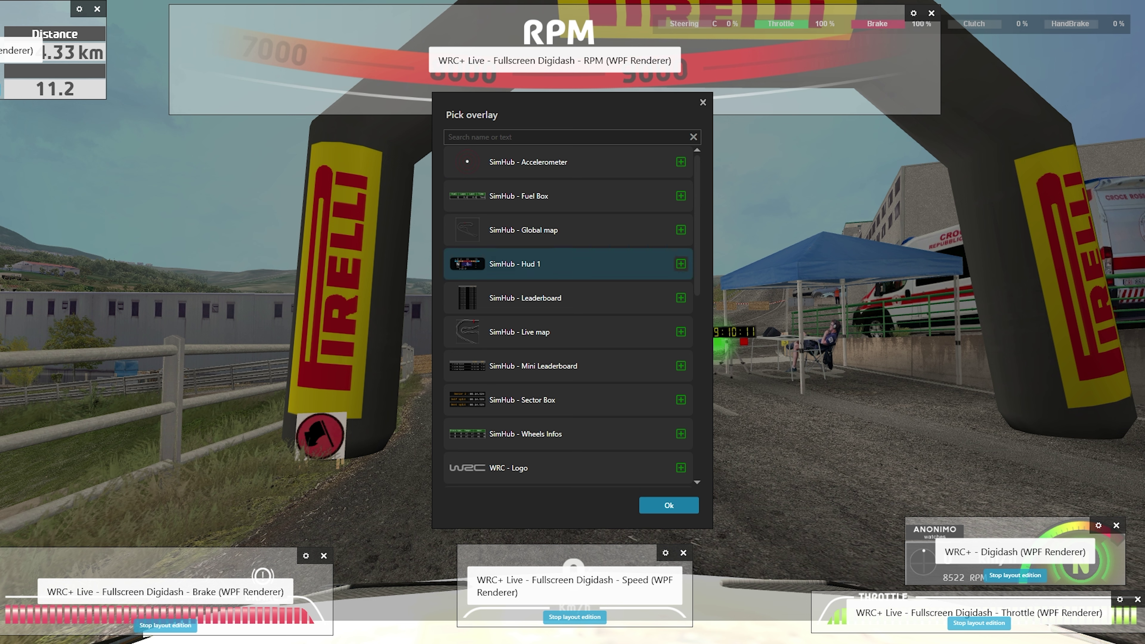
{"action": "scroll", "coordinate": [568, 363], "scroll_direction": "down", "scroll_amount": 3}
{"action": "scroll", "coordinate": [568, 362], "scroll_direction": "down", "scroll_amount": 2}
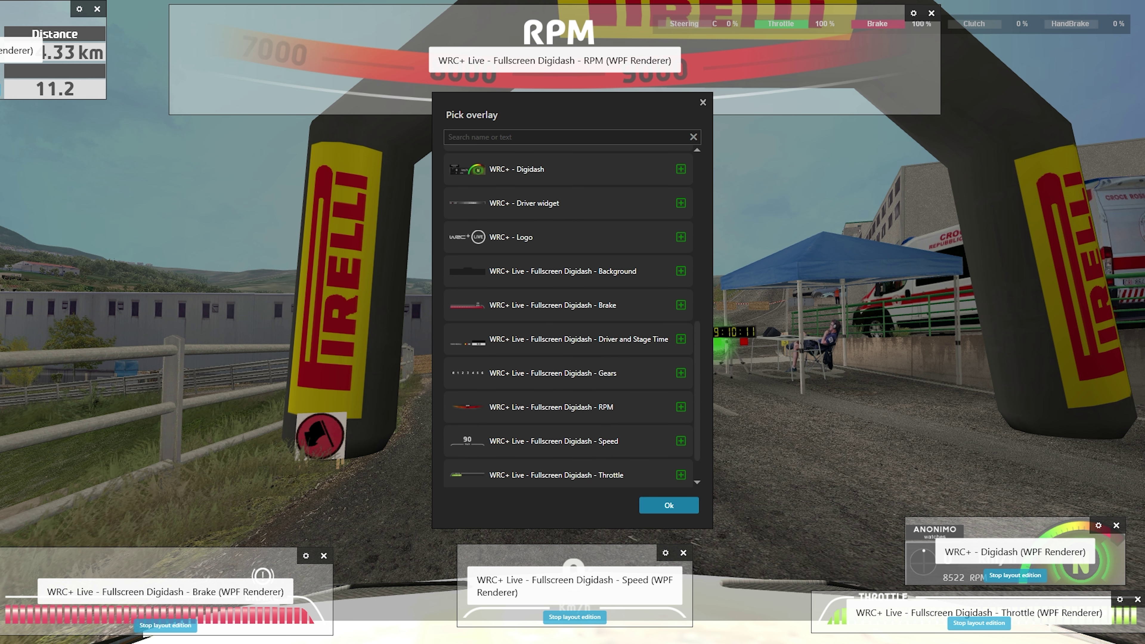
{"action": "scroll", "coordinate": [568, 343], "scroll_direction": "down", "scroll_amount": 1}
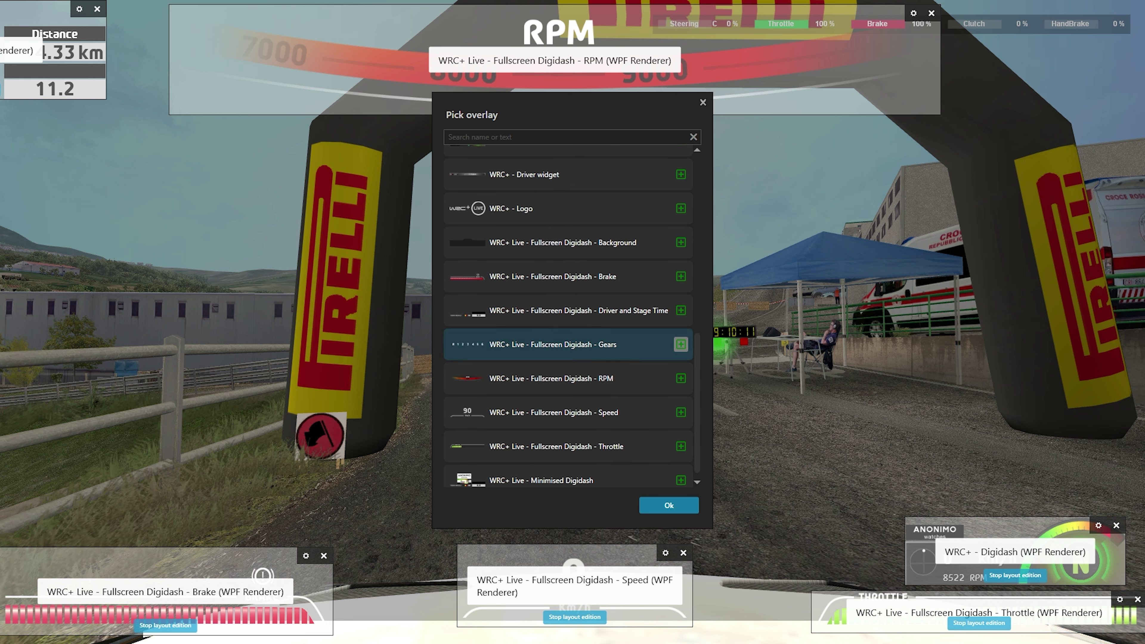
{"action": "left_click", "coordinate": [680, 344]}
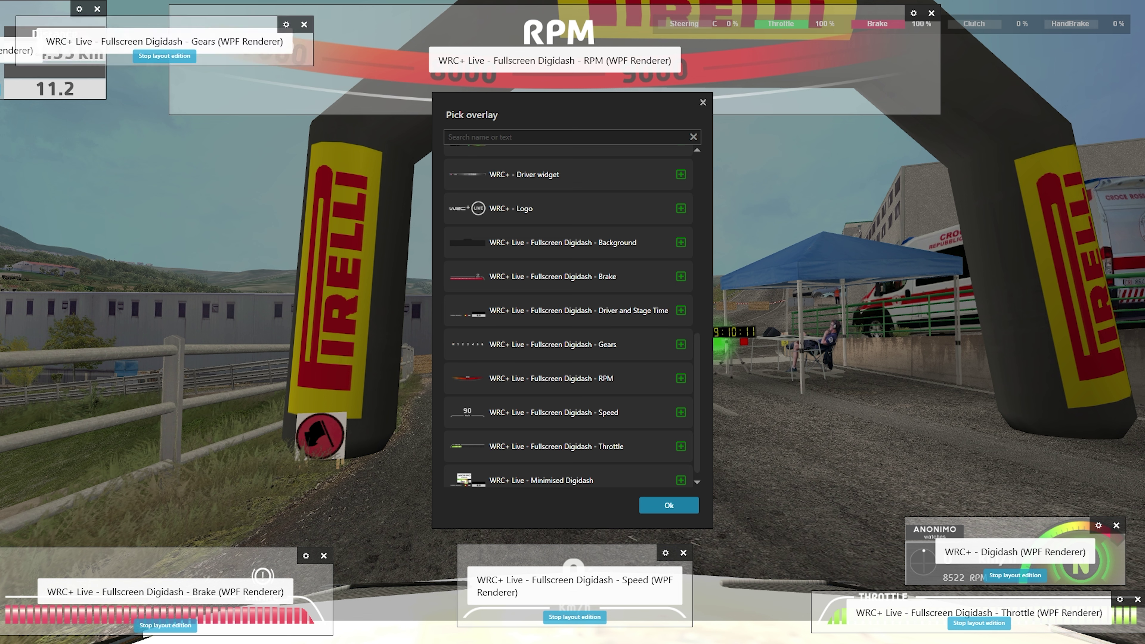
Enlarge the Gears overlay, place it centrally just below the RPM overlay, and finish editing the layout
{"action": "left_click_drag", "start_coordinate": [164, 41], "coordinate": [207, 261]}
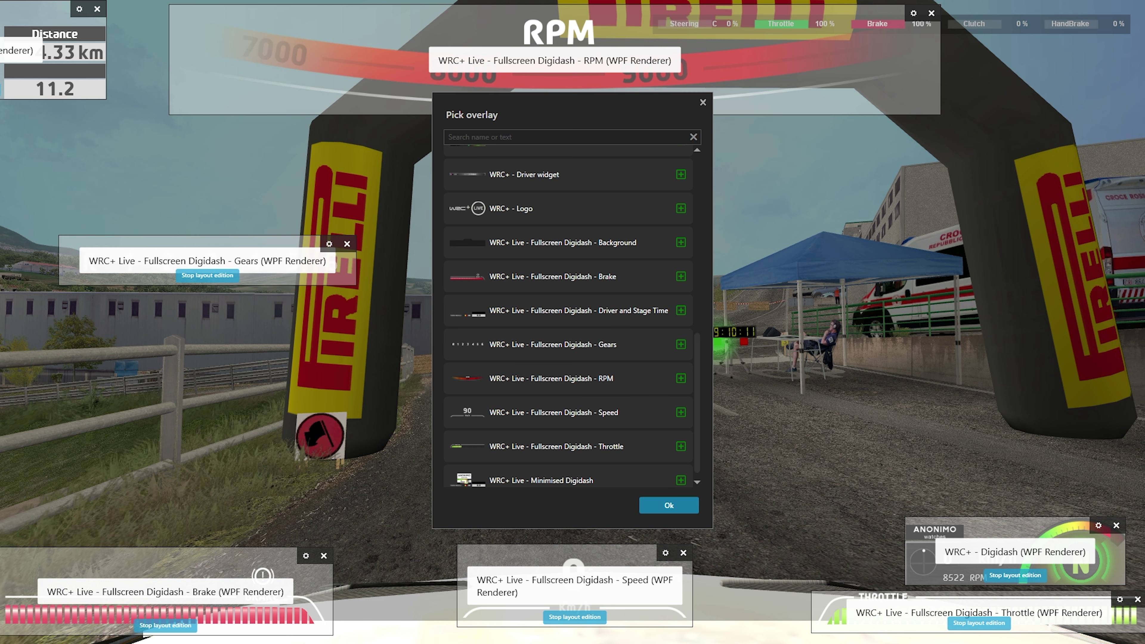
{"action": "left_click_drag", "start_coordinate": [355, 284], "coordinate": [623, 330]}
{"action": "left_click_drag", "start_coordinate": [296, 257], "coordinate": [514, 142]}
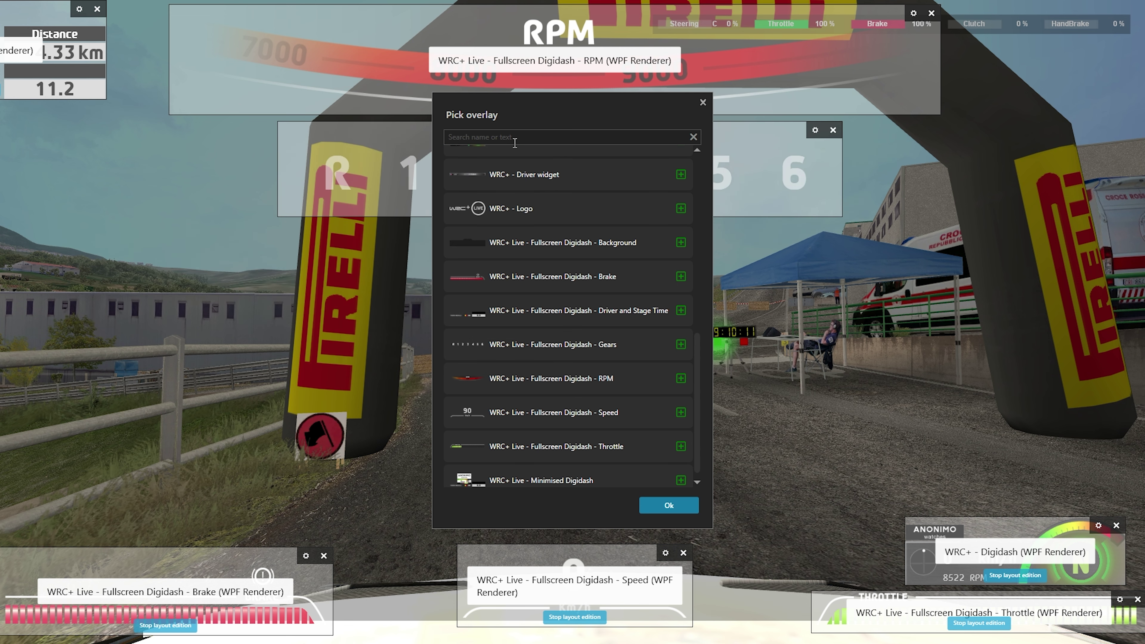
{"action": "key", "text": "Escape"}
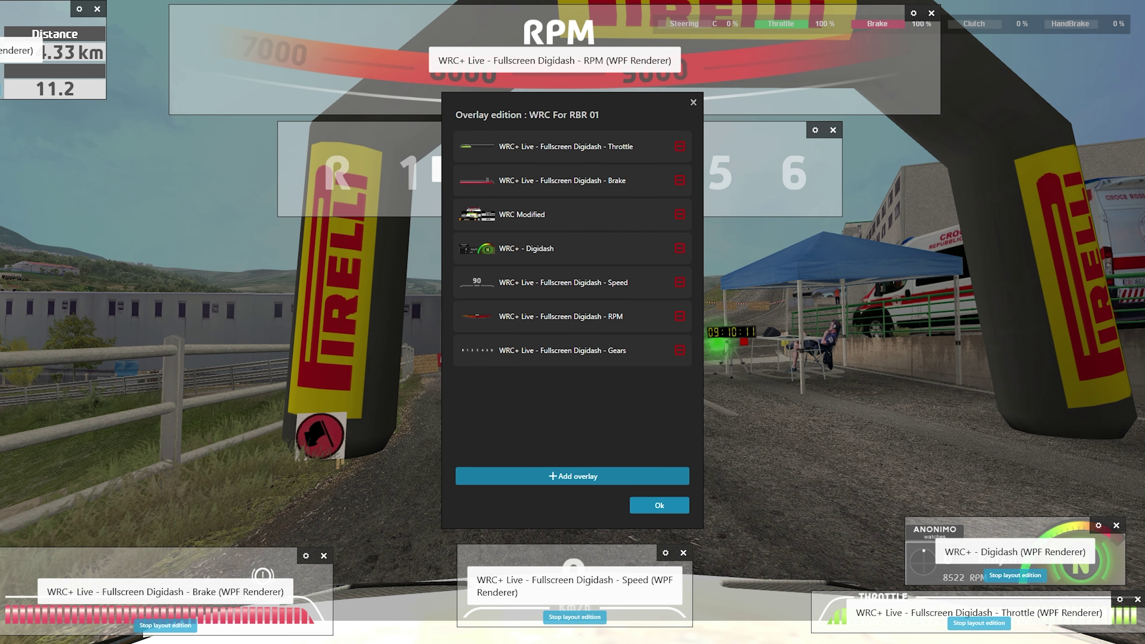
{"action": "key", "text": "Return"}
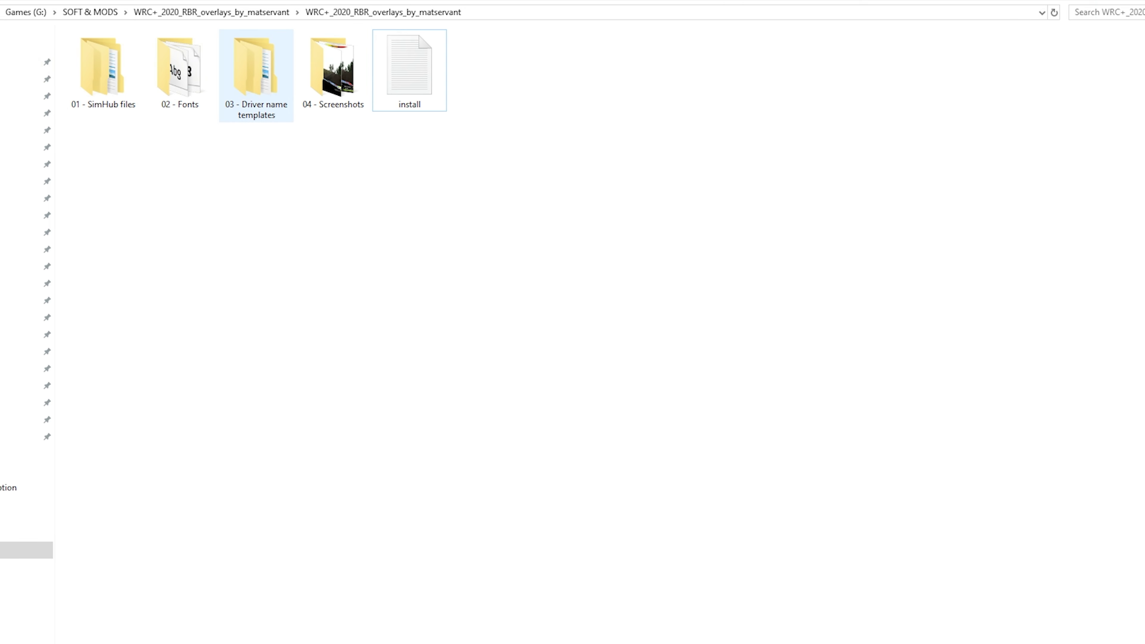
Browse the mod's "03 - Driver name templates" to the "01 - PNG" folder for WRC+ Live and examine the driver name images
{"action": "double_click", "coordinate": [255, 73]}
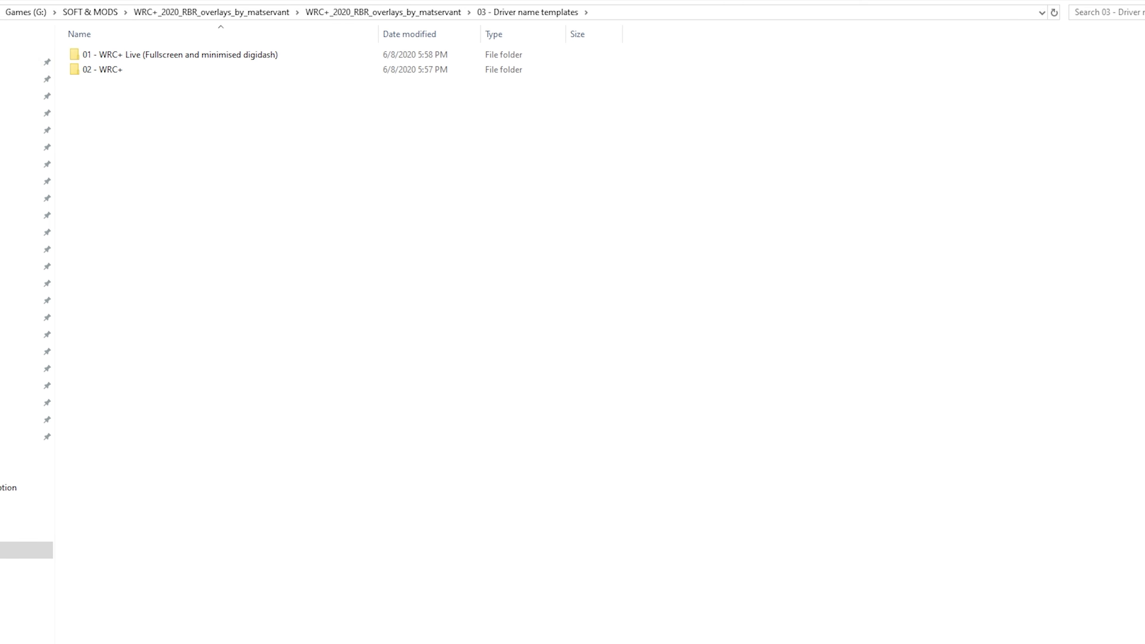
{"action": "double_click", "coordinate": [180, 55]}
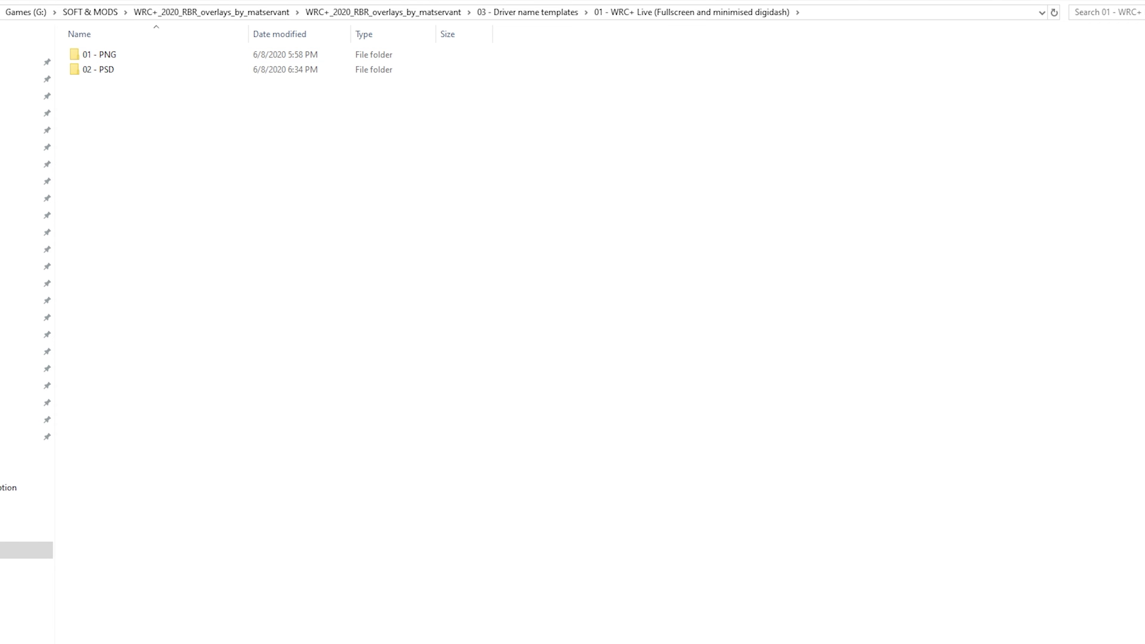
{"action": "double_click", "coordinate": [99, 54]}
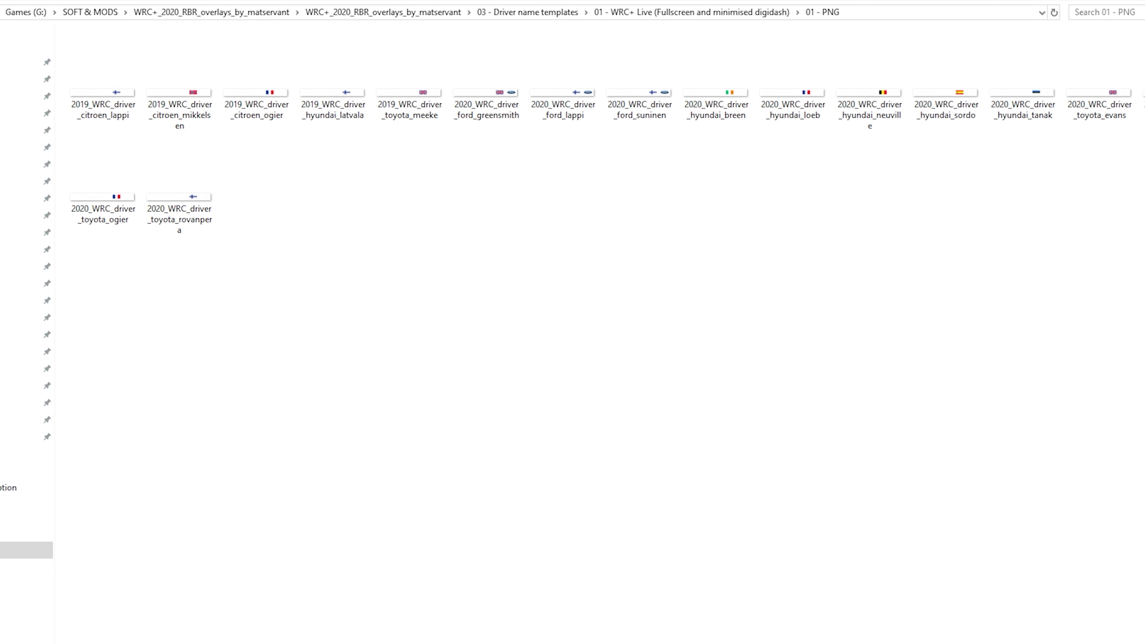
{"action": "right_click", "coordinate": [348, 262]}
{"action": "mouse_move", "coordinate": [379, 291]}
{"action": "left_click", "coordinate": [649, 291]}
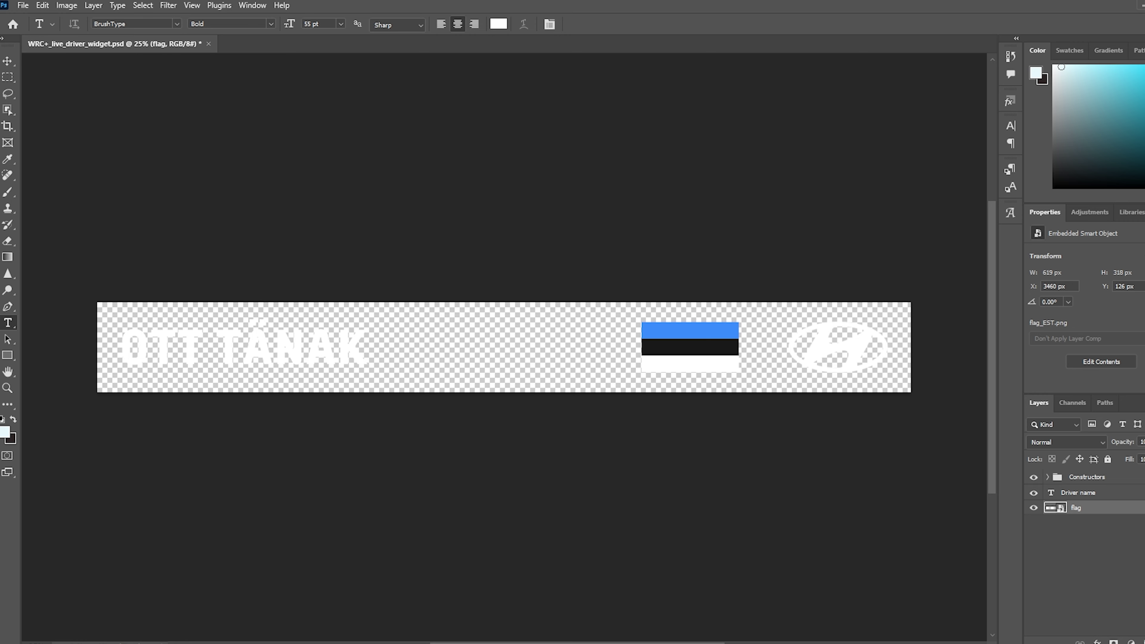
In Photoshop, replace the driver name text in WRC+_live_driver_widget.psd with "IMAGINE RAC"
{"action": "left_click_drag", "start_coordinate": [371, 354], "coordinate": [119, 354]}
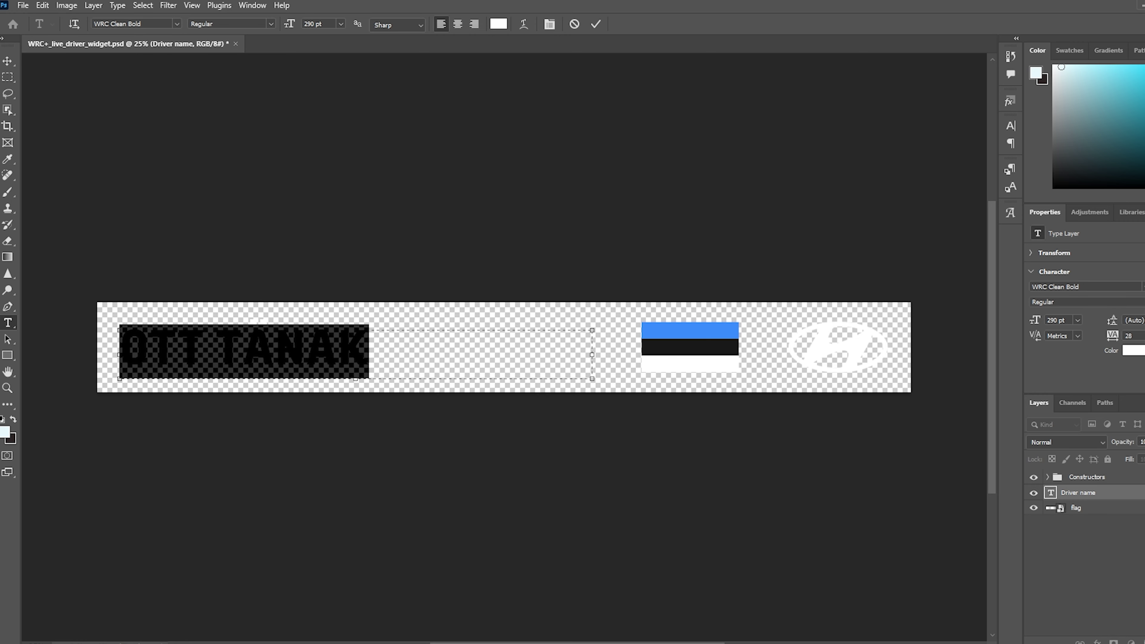
{"action": "key", "text": "BackSpace"}
{"action": "type", "text": "IMAG"}
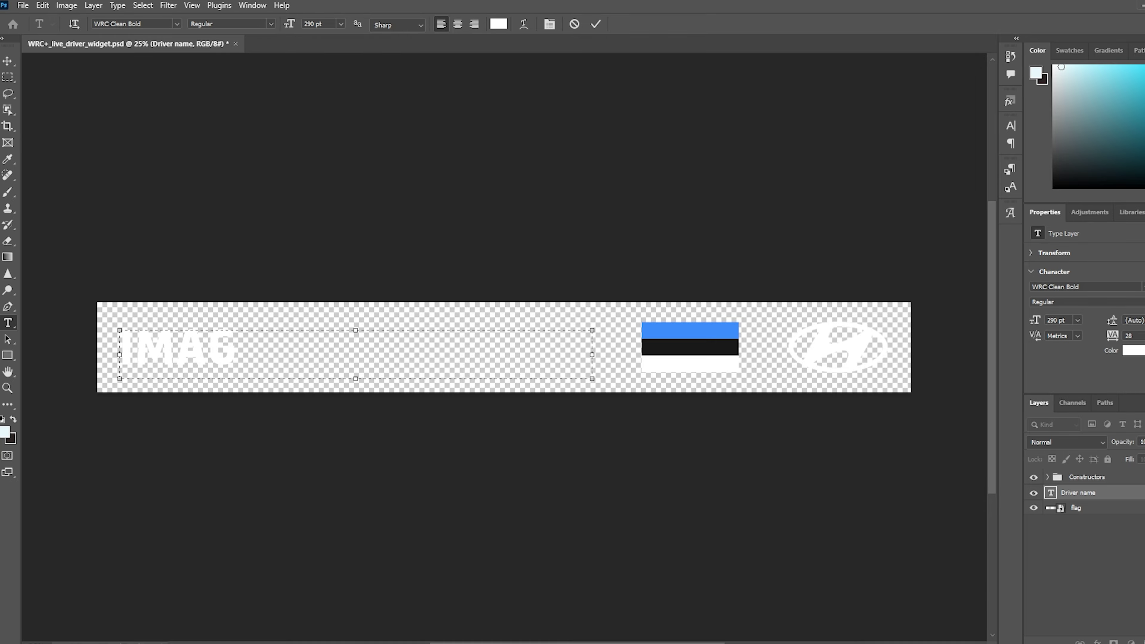
{"action": "type", "text": "INE RAC"}
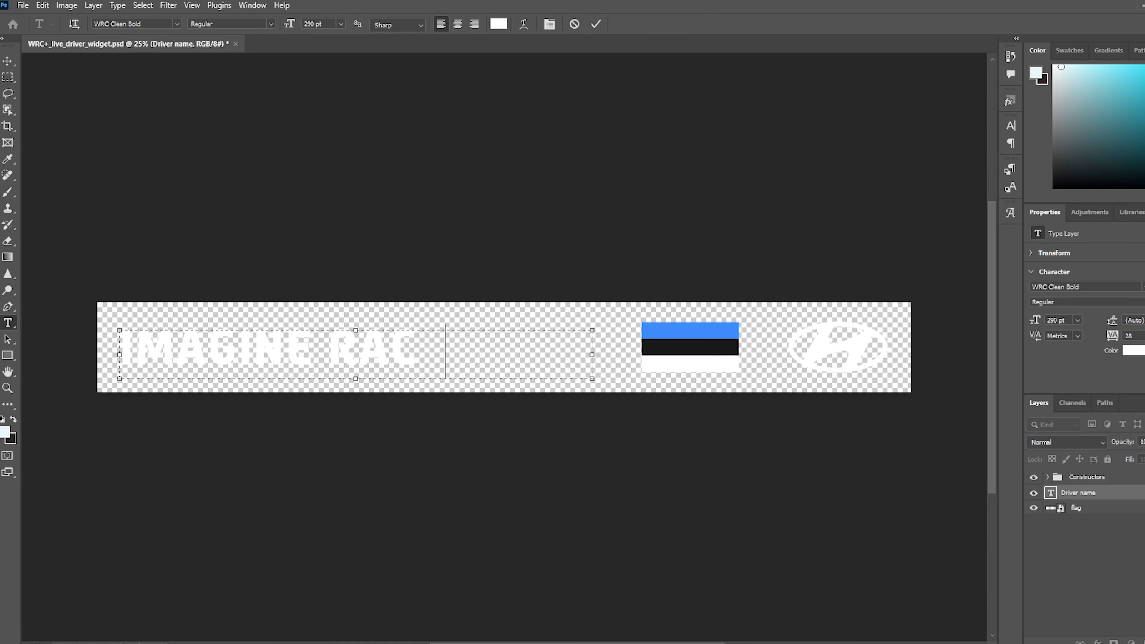